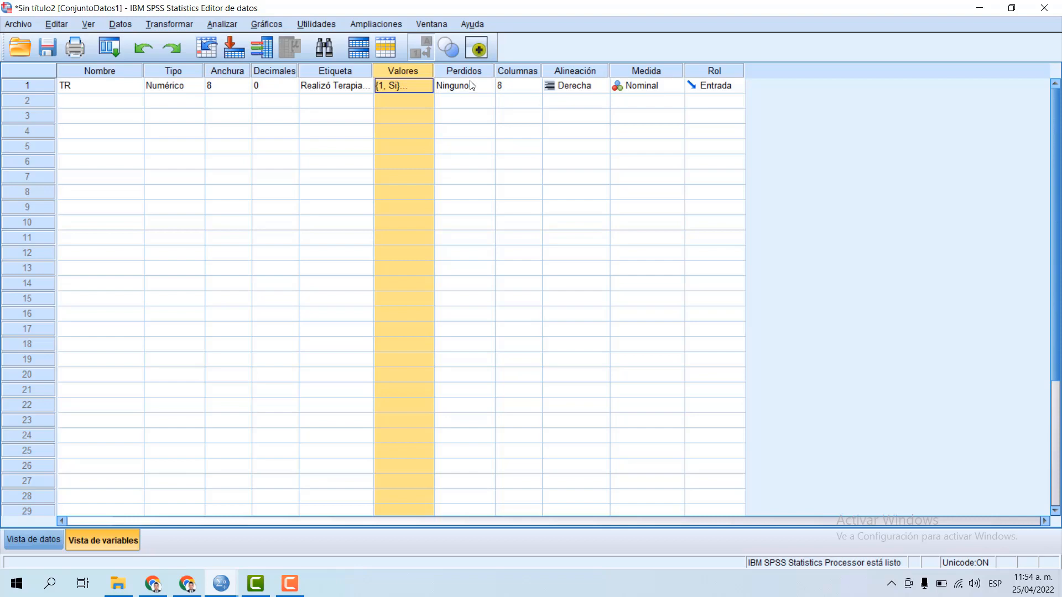
Review the missing-value options of the TR variable and leave the dialog without changes
{"action": "left_click", "coordinate": [470, 83]}
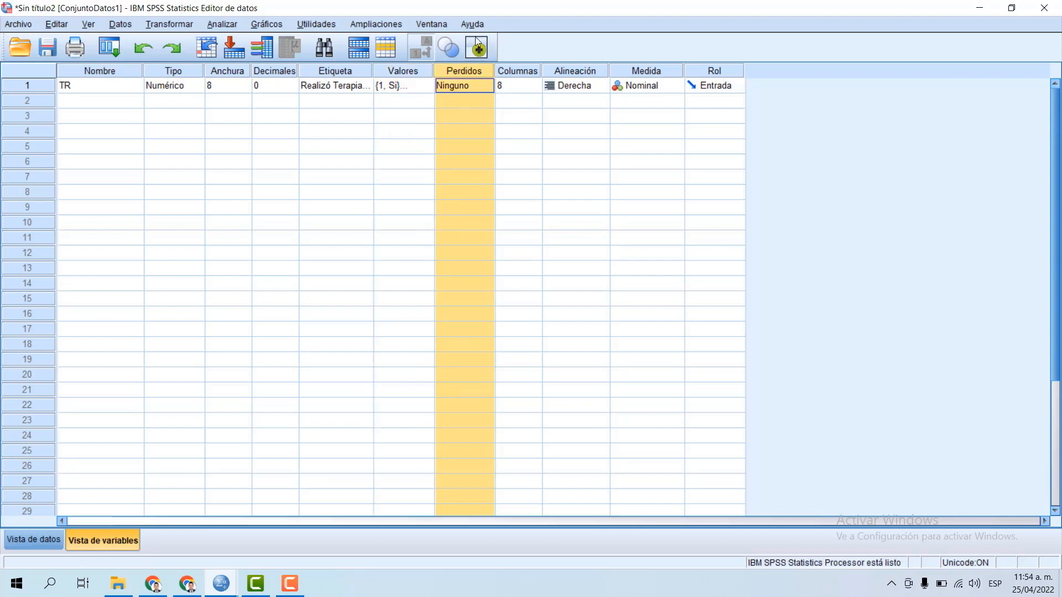
{"action": "left_click", "coordinate": [486, 86]}
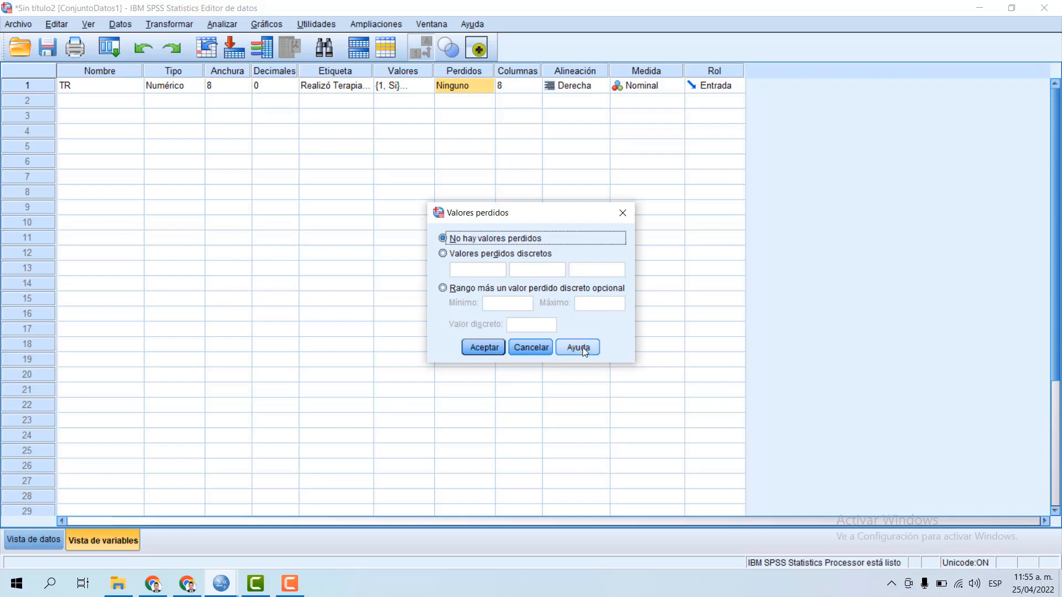
{"action": "left_click", "coordinate": [546, 349]}
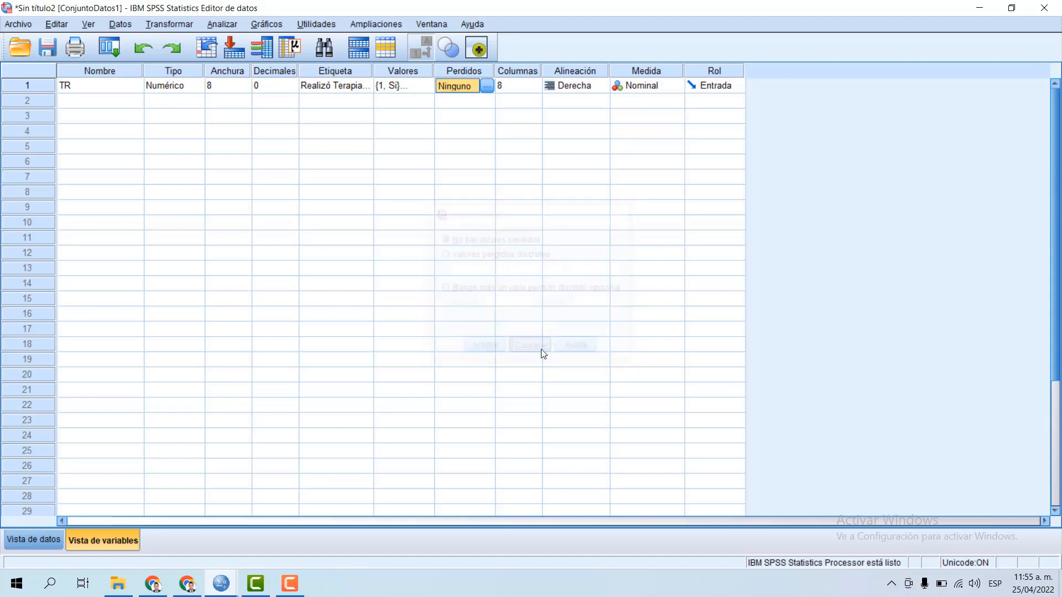
Add a second variable named IMC below TR
{"action": "left_click", "coordinate": [118, 89]}
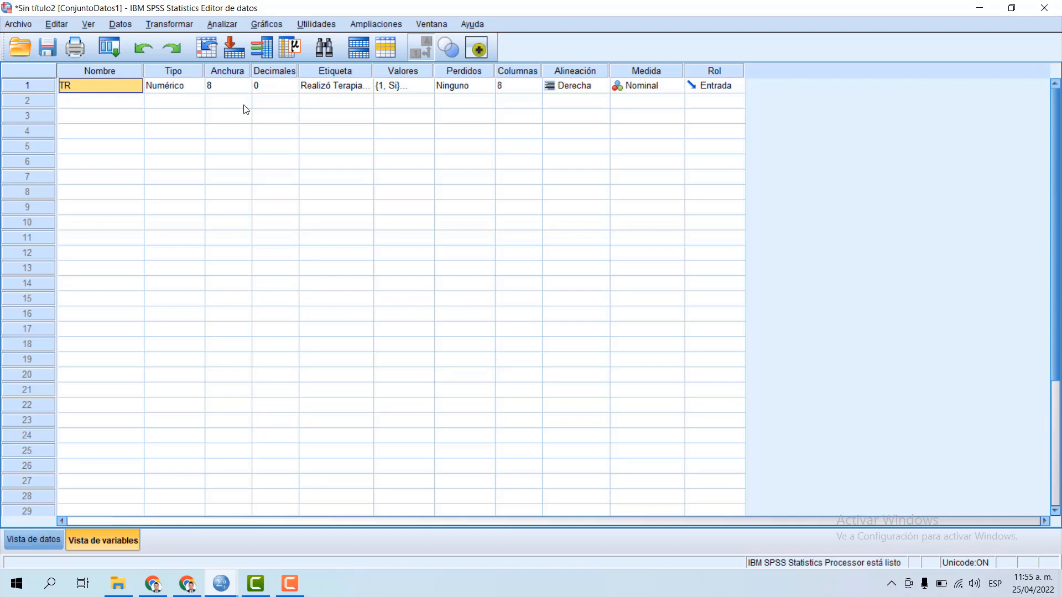
{"action": "left_click", "coordinate": [127, 103]}
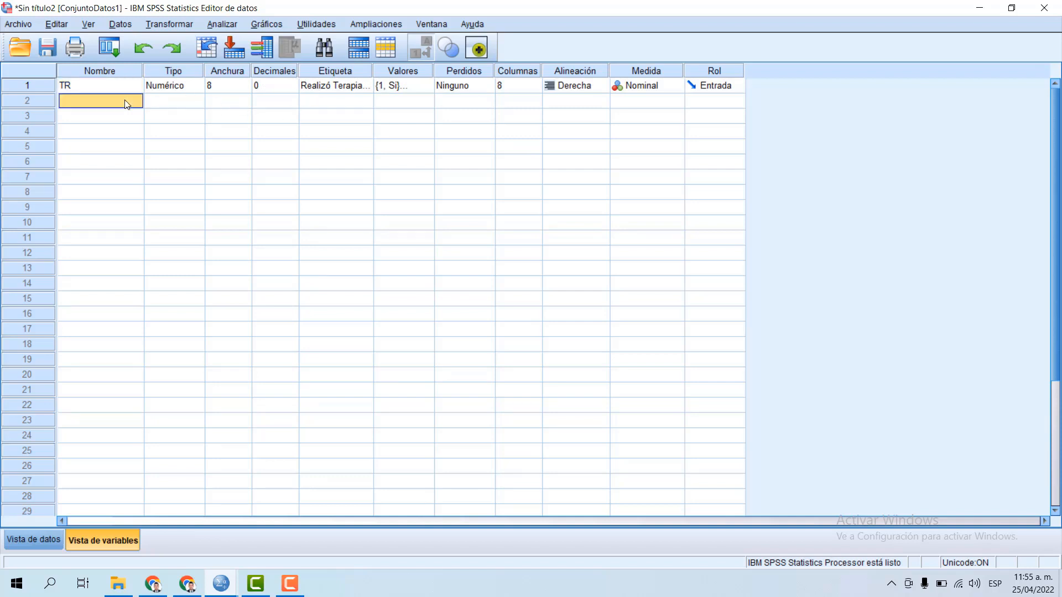
{"action": "type", "text": "IMC"}
{"action": "key", "text": "Tab"}
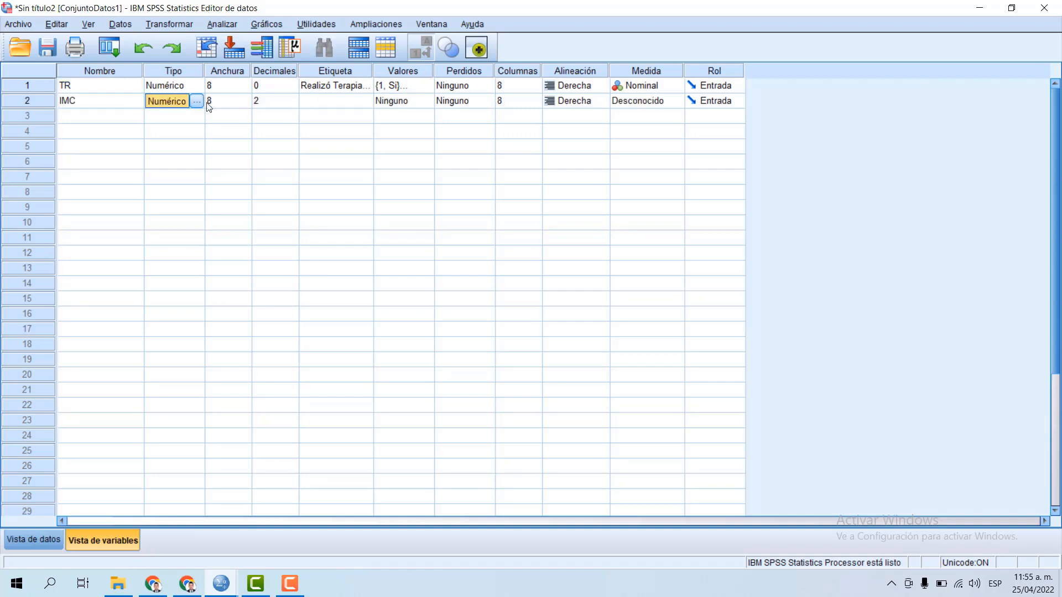
{"action": "left_click", "coordinate": [338, 103]}
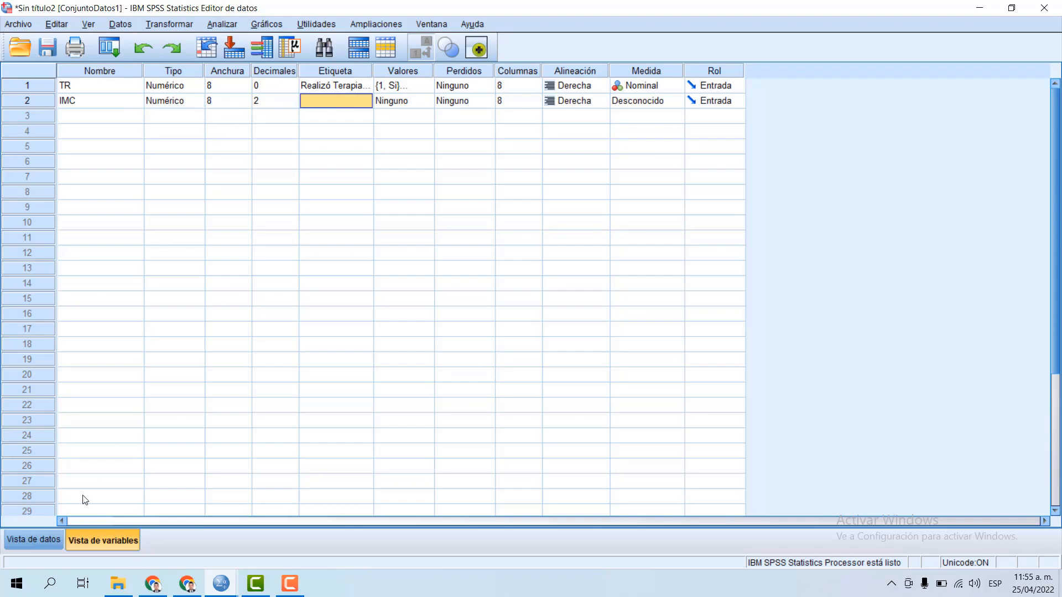
Delete cases 8 through 26 from the data, keeping only the first seven
{"action": "left_click", "coordinate": [45, 534]}
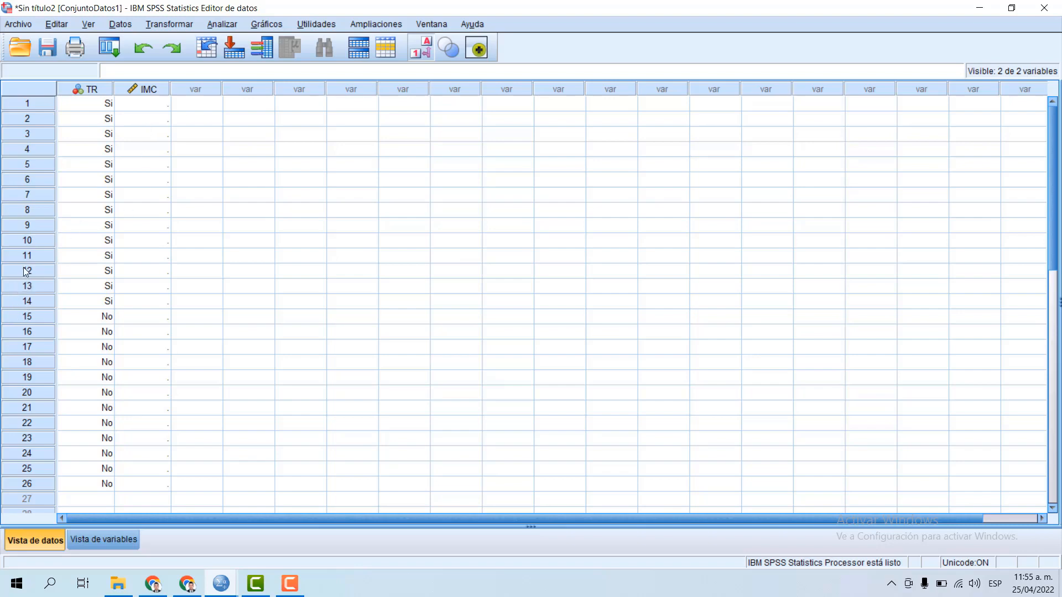
{"action": "left_click_drag", "start_coordinate": [17, 213], "coordinate": [75, 491]}
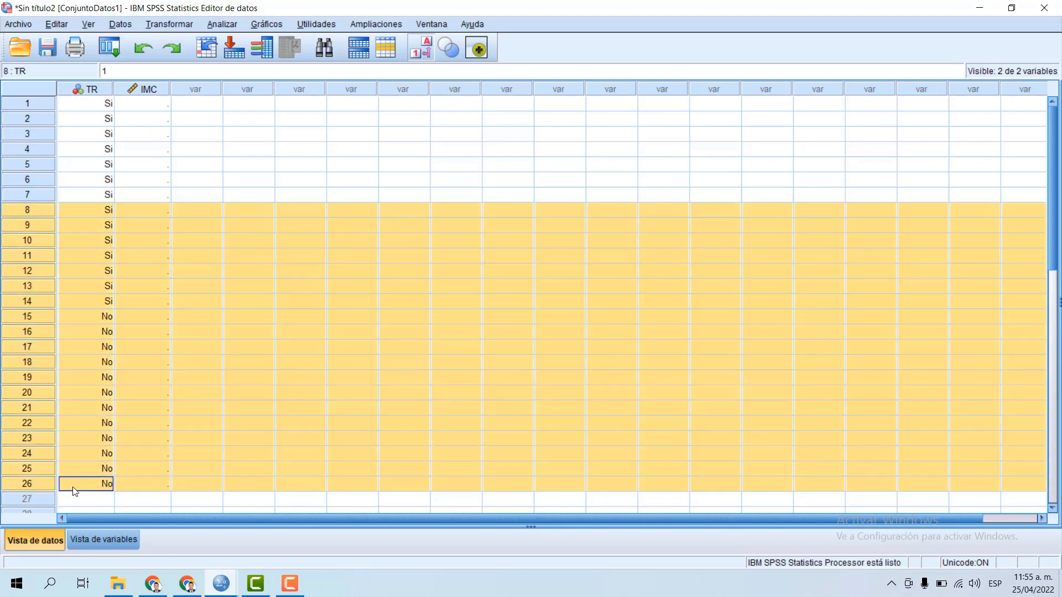
{"action": "right_click", "coordinate": [11, 401]}
{"action": "left_click", "coordinate": [48, 460]}
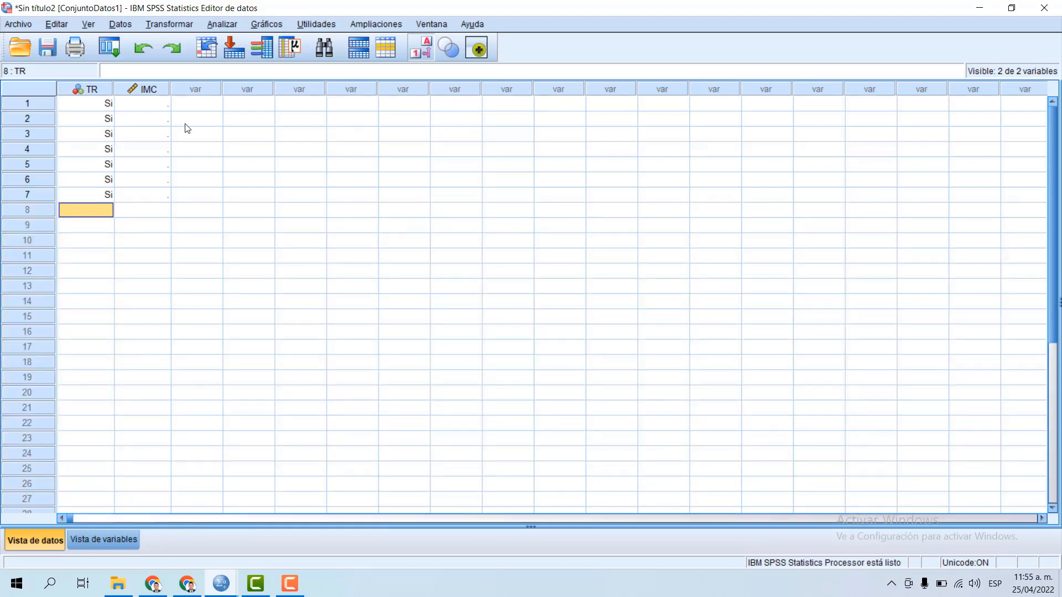
Enter the IMC values 21, 25, 26, 27, 30 and 18 for cases 1 through 6
{"action": "left_click", "coordinate": [145, 107]}
{"action": "type", "text": "21"}
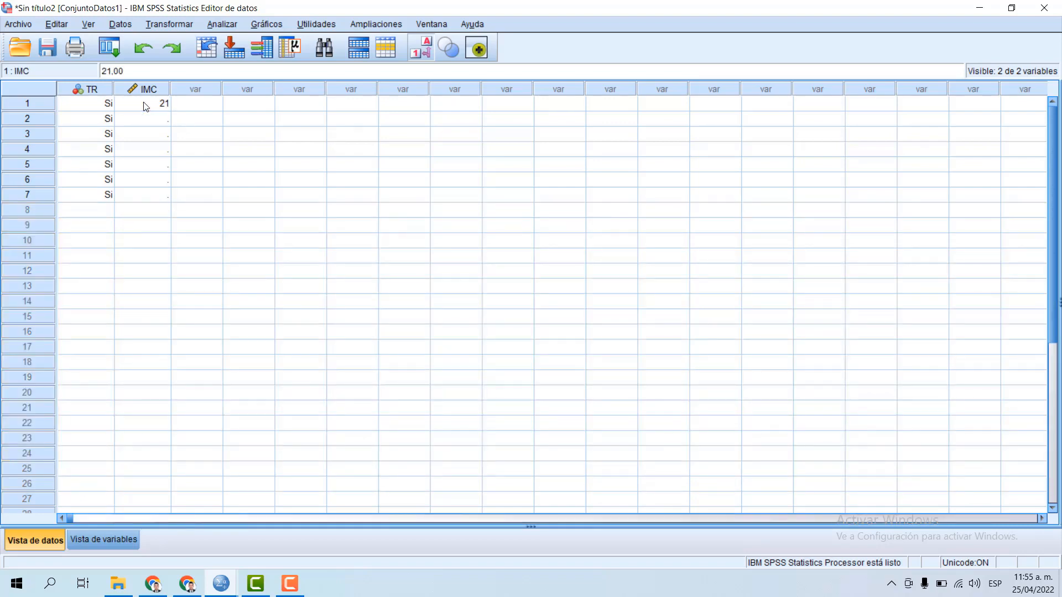
{"action": "key", "text": "Return"}
{"action": "type", "text": "25"}
{"action": "key", "text": "Return"}
{"action": "type", "text": "26"}
{"action": "key", "text": "Return"}
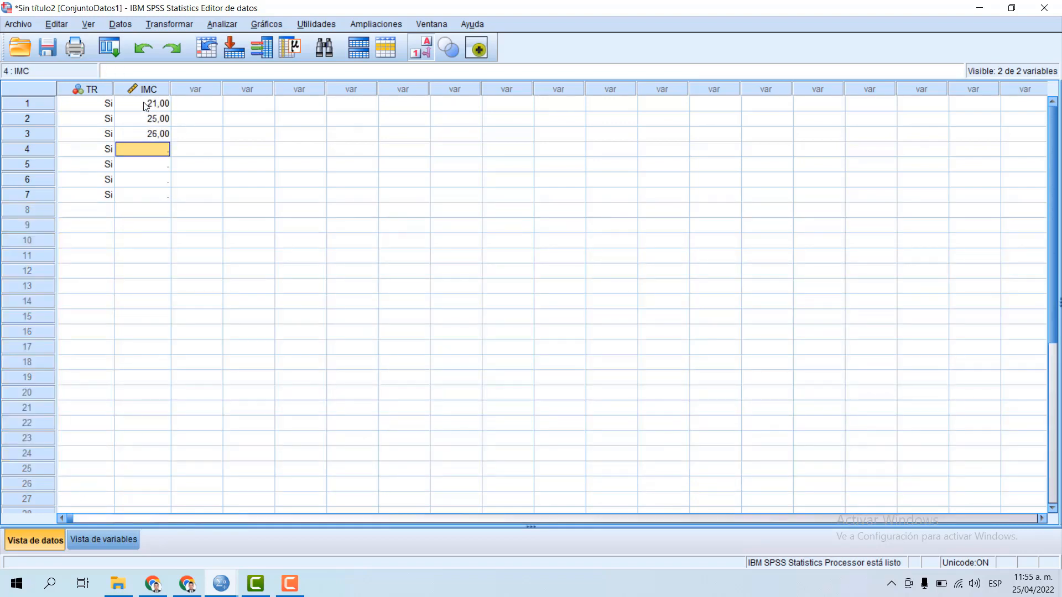
{"action": "type", "text": "27"}
{"action": "key", "text": "Return"}
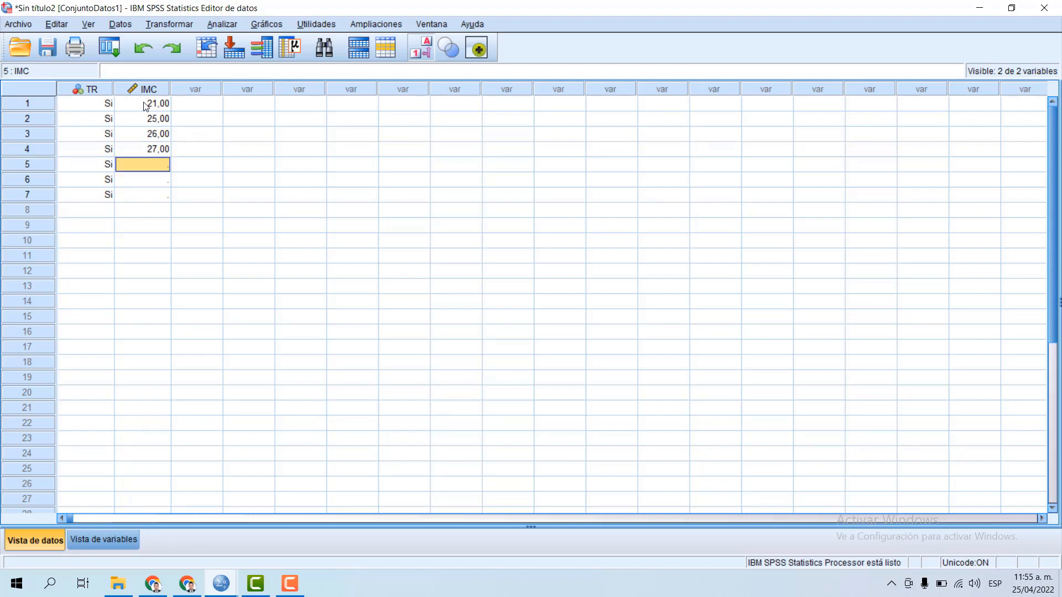
{"action": "type", "text": "30"}
{"action": "key", "text": "Return"}
{"action": "type", "text": "18"}
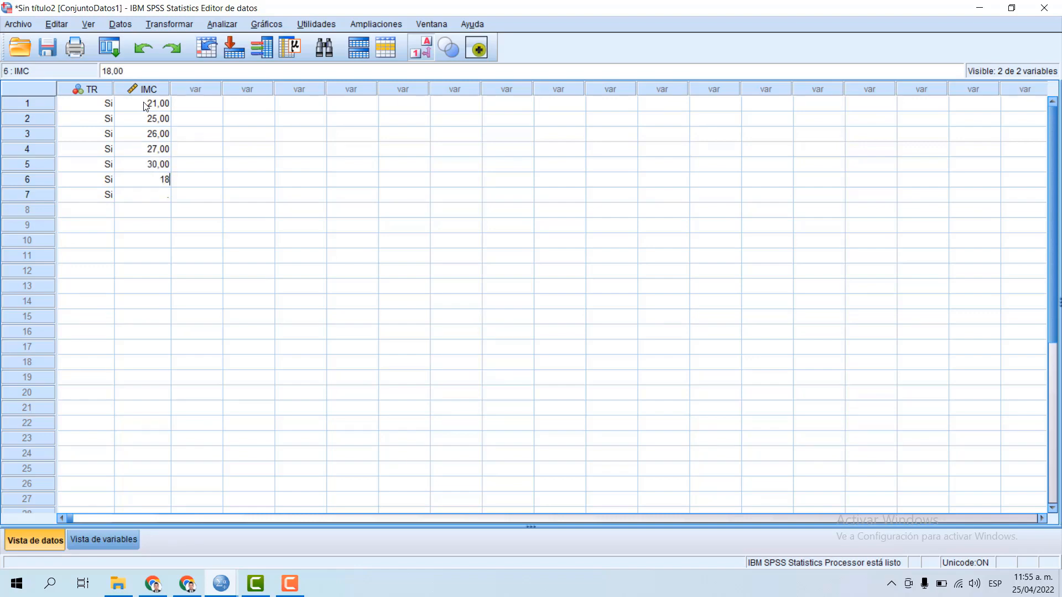
{"action": "key", "text": "Return"}
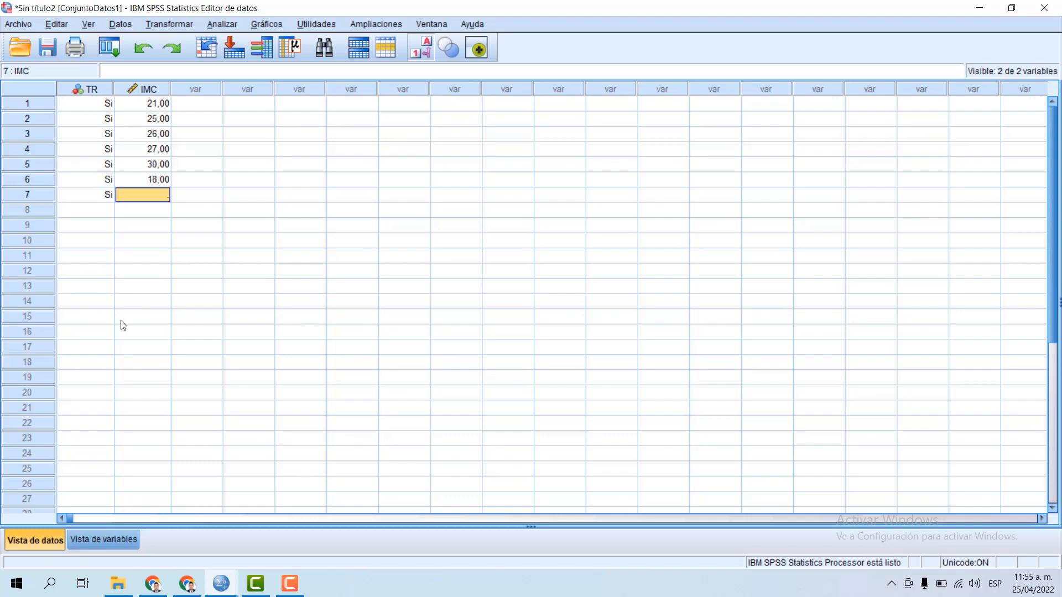
Enter 999 as the IMC value of case 7 and open the IMC variable's definition
{"action": "left_click", "coordinate": [147, 237]}
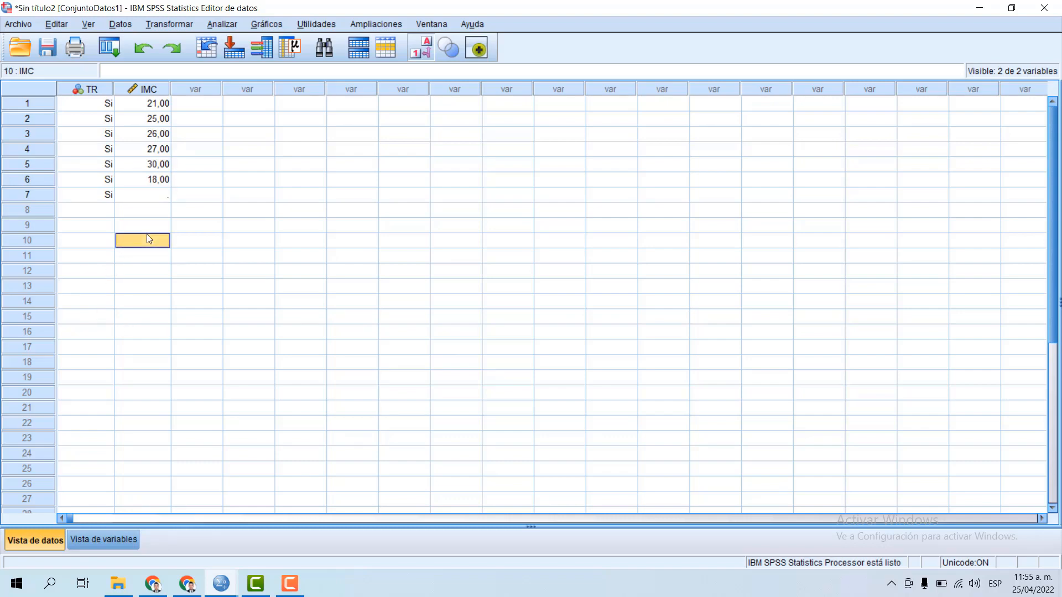
{"action": "left_click", "coordinate": [161, 197]}
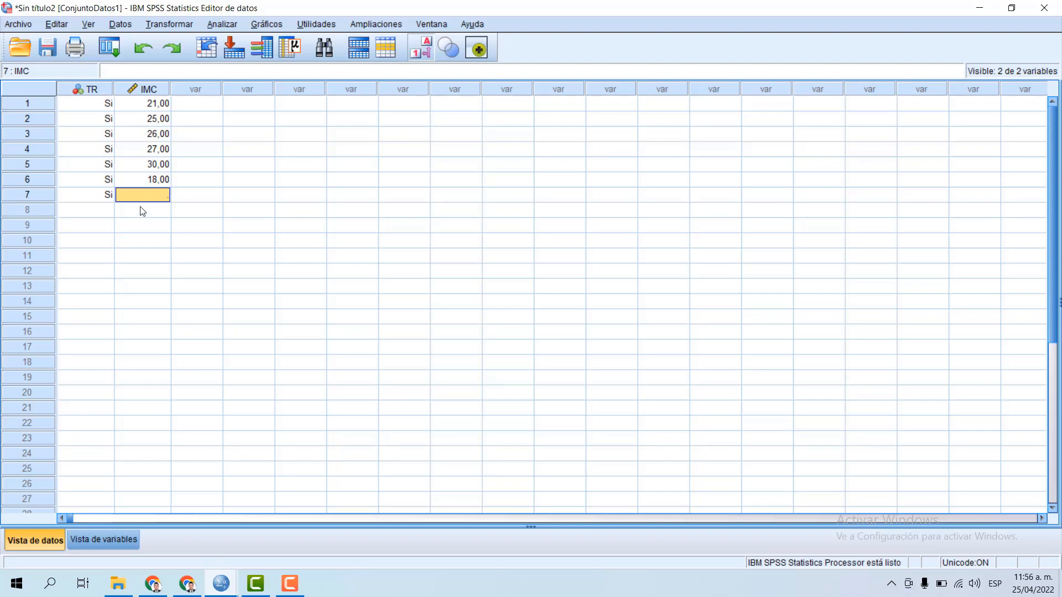
{"action": "key", "text": "Tab"}
{"action": "left_click", "coordinate": [148, 252]}
{"action": "left_click", "coordinate": [160, 199]}
{"action": "type", "text": "999"}
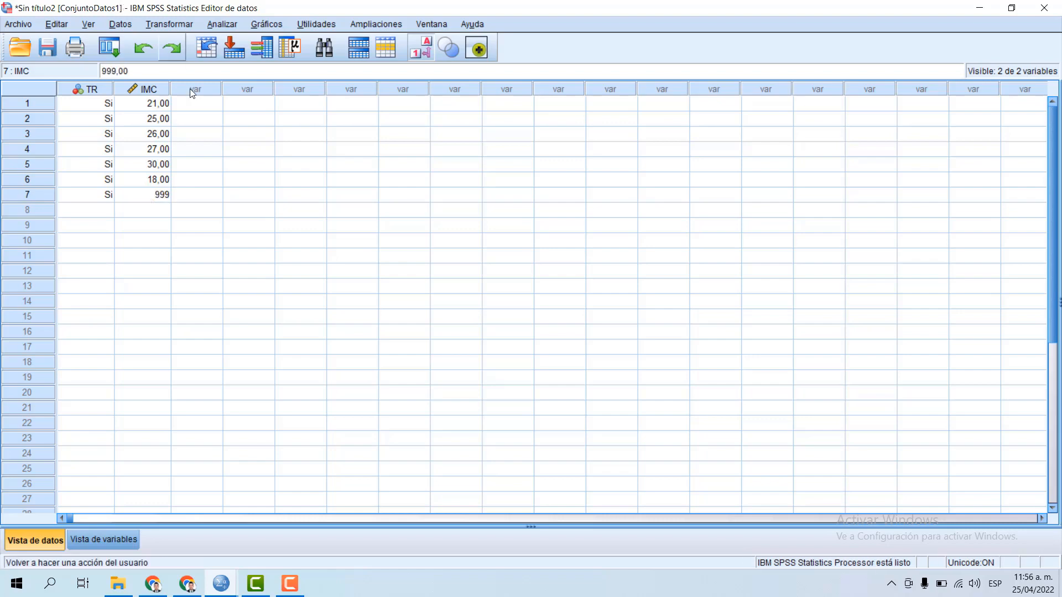
{"action": "left_click", "coordinate": [166, 226]}
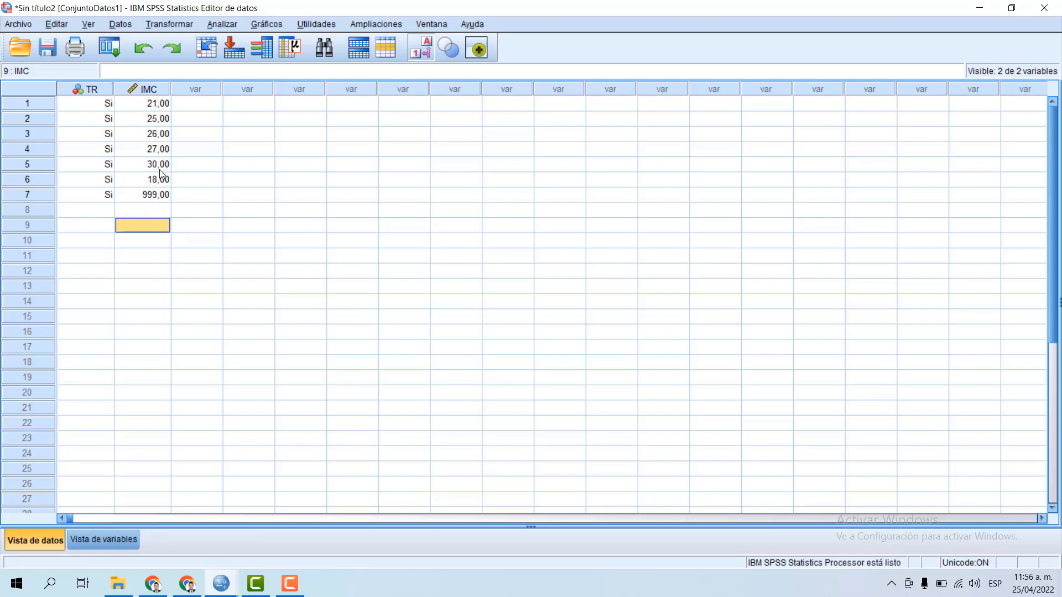
{"action": "left_click", "coordinate": [164, 196]}
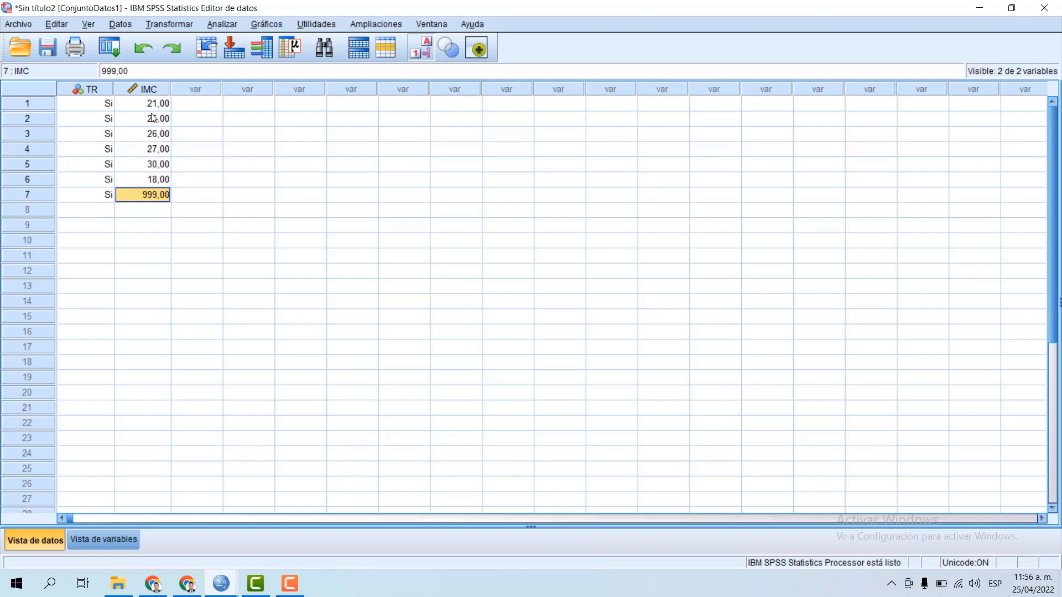
{"action": "double_click", "coordinate": [150, 87]}
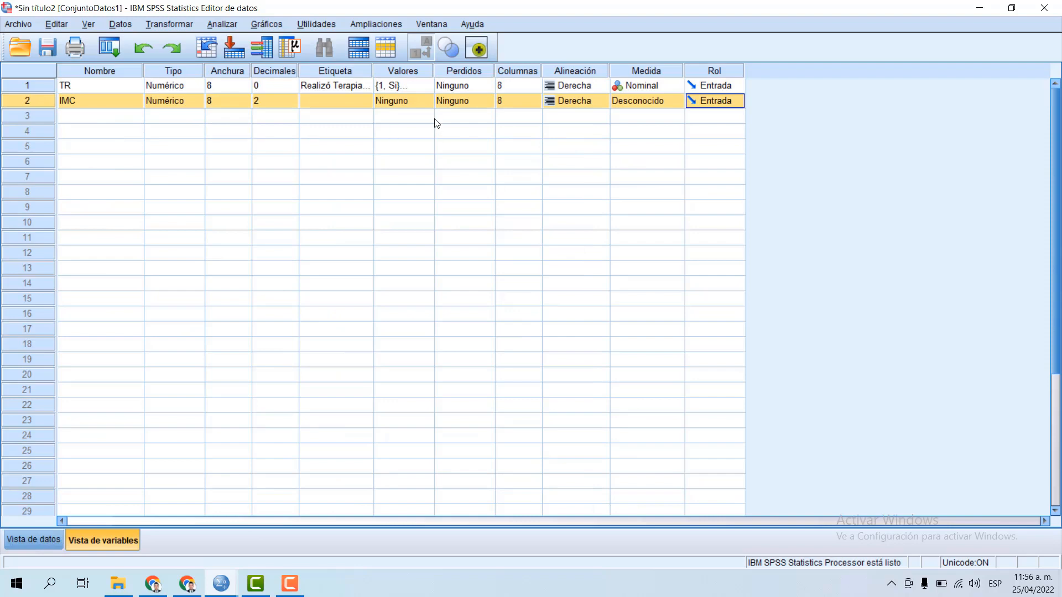
{"action": "left_click", "coordinate": [418, 101]}
{"action": "left_click", "coordinate": [426, 101]}
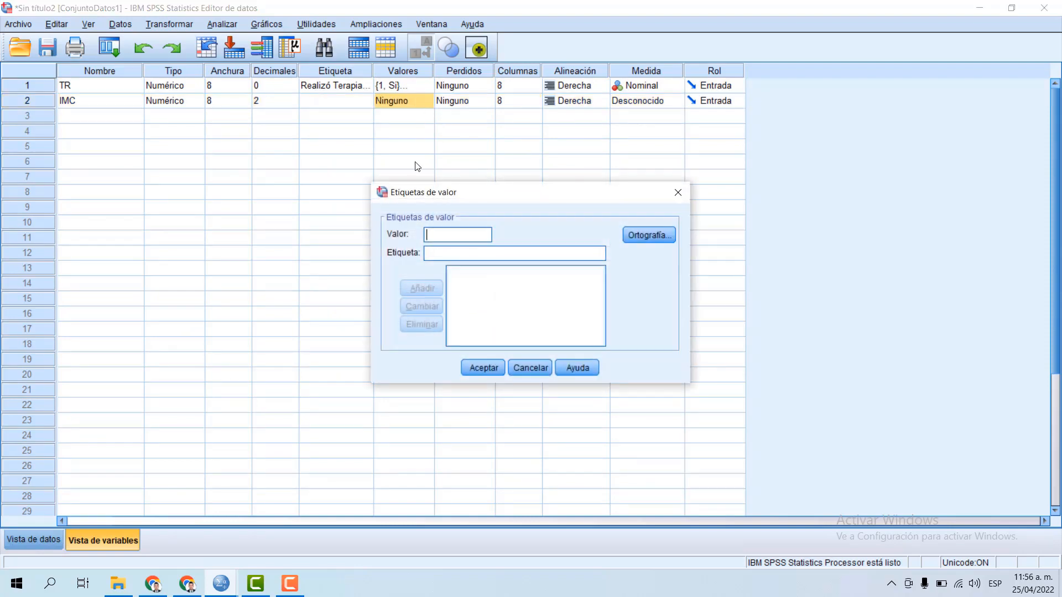
{"action": "left_click", "coordinate": [678, 193]}
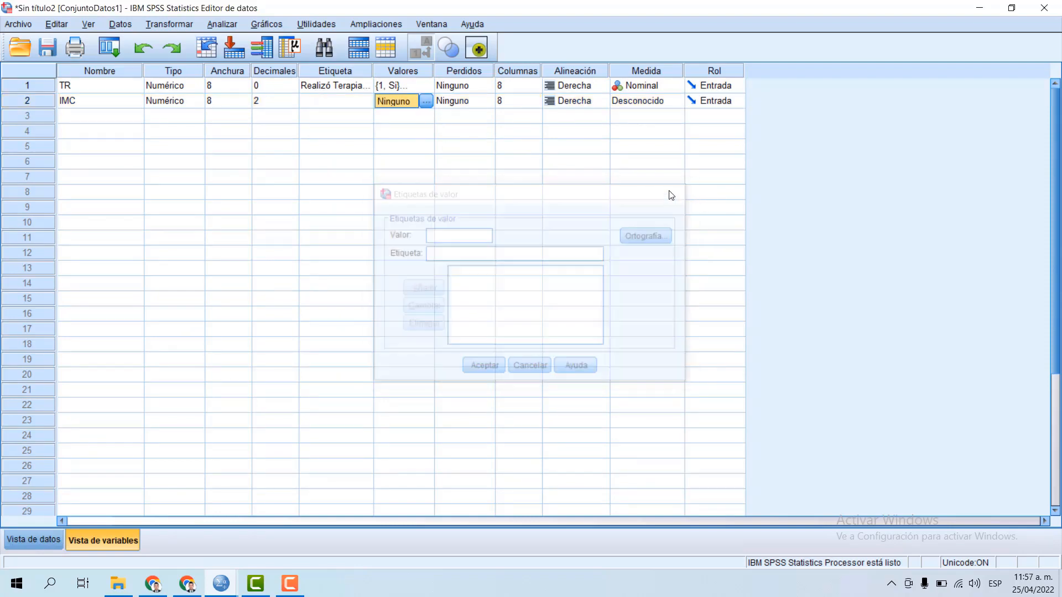
Define 999 as a discrete missing value for the IMC variable
{"action": "left_click", "coordinate": [468, 102]}
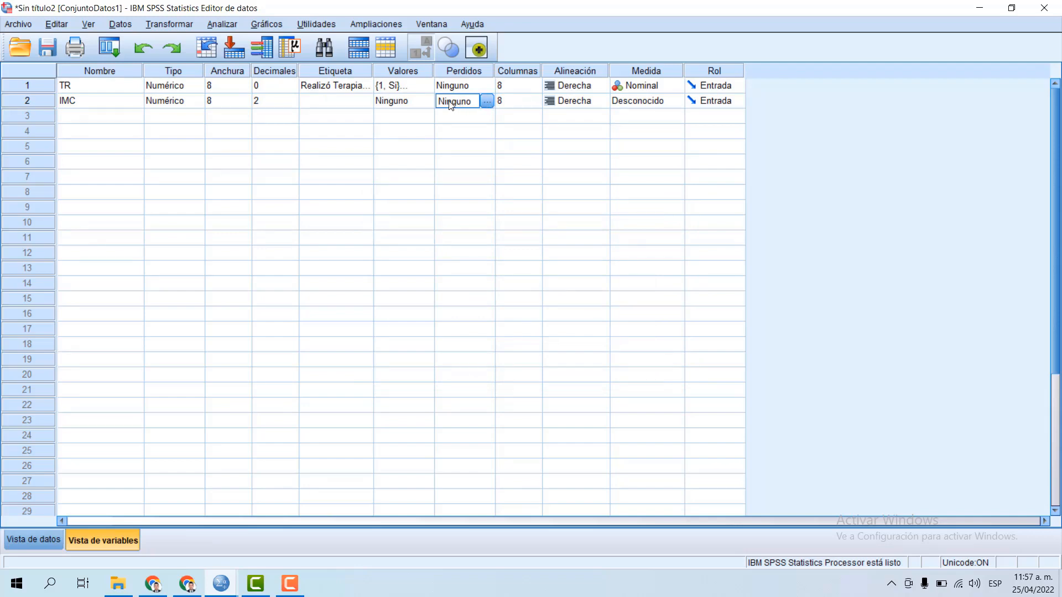
{"action": "left_click", "coordinate": [487, 102]}
{"action": "left_click_drag", "start_coordinate": [520, 214], "coordinate": [429, 89]}
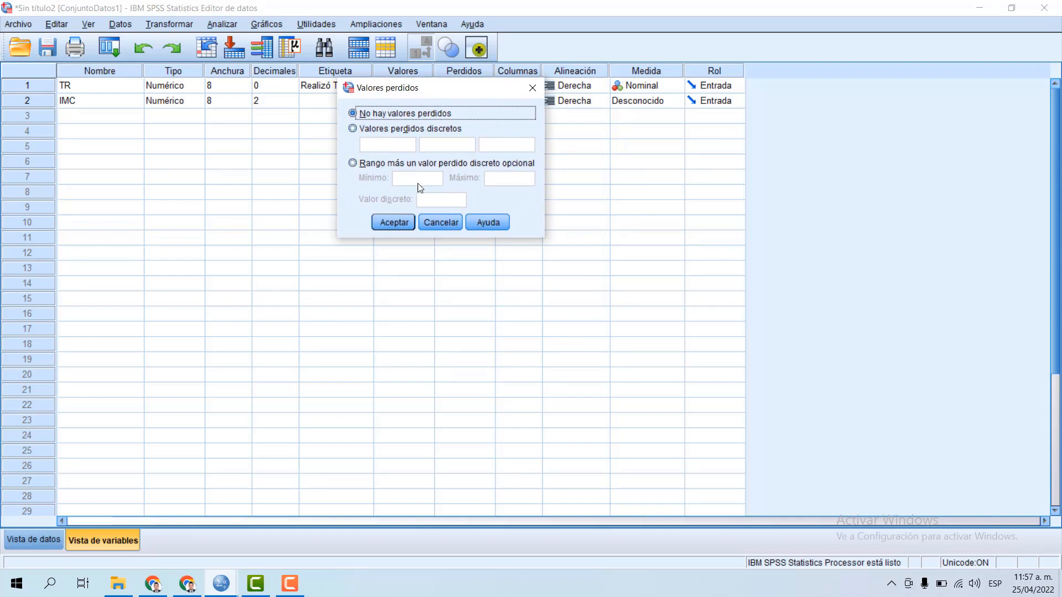
{"action": "left_click", "coordinate": [389, 130]}
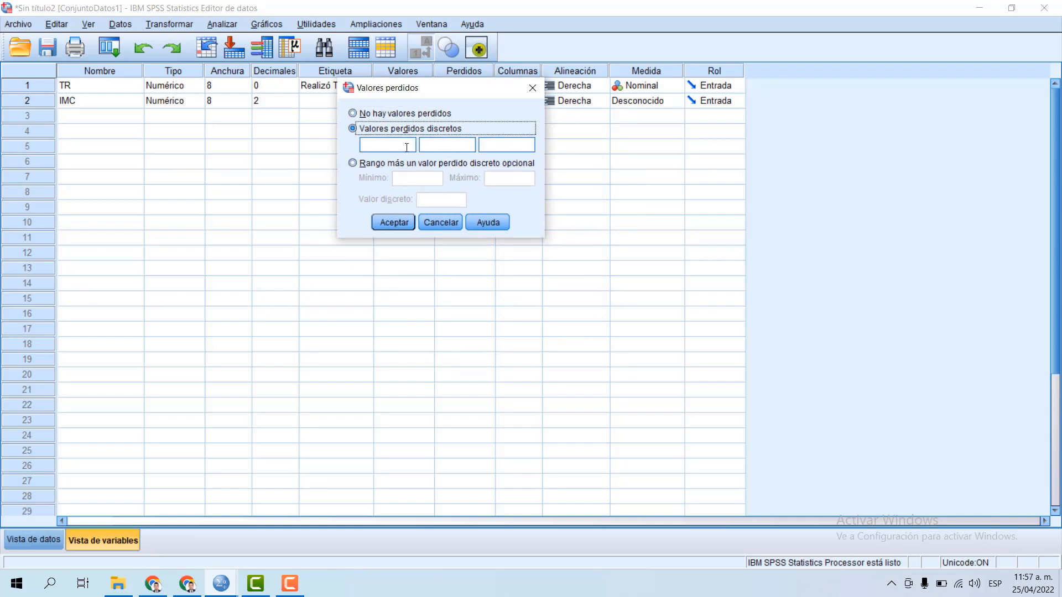
{"action": "left_click", "coordinate": [405, 143]}
{"action": "type", "text": "999"}
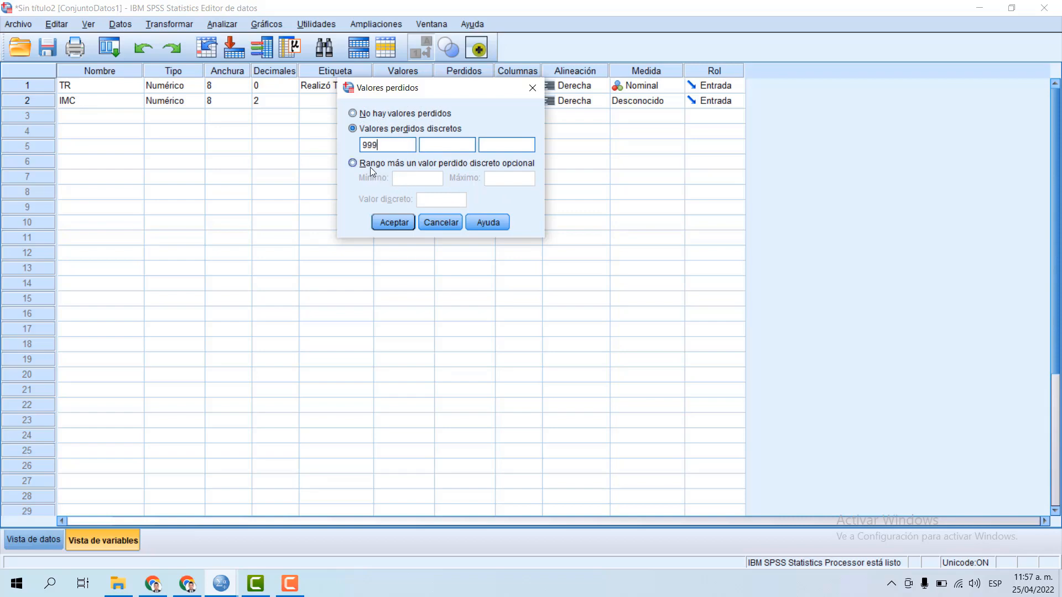
{"action": "left_click", "coordinate": [397, 223]}
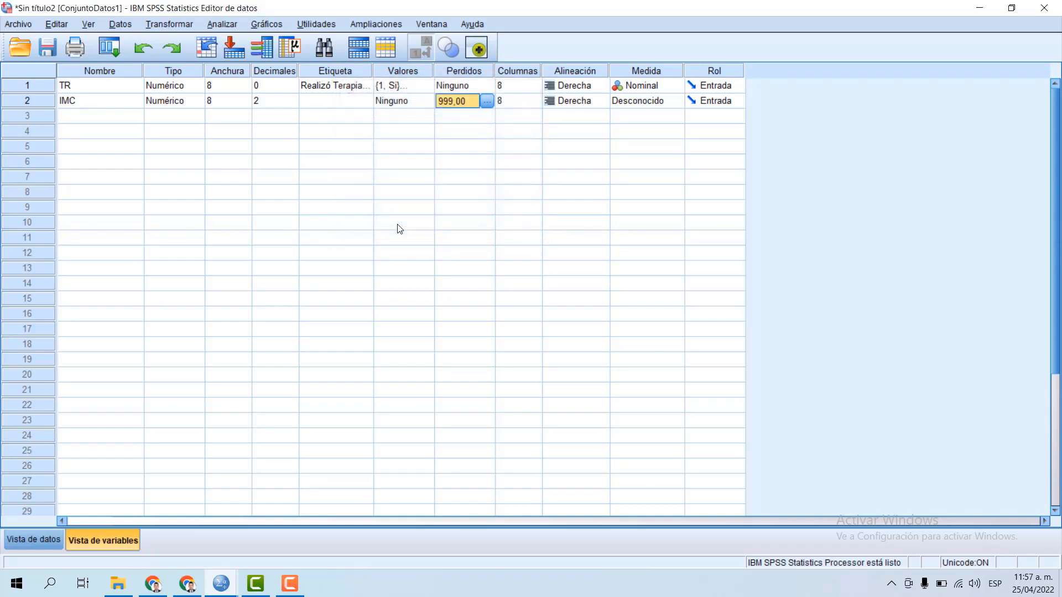
Run the Descriptives analysis on the IMC variable and return to the variable definitions
{"action": "left_click", "coordinate": [48, 536]}
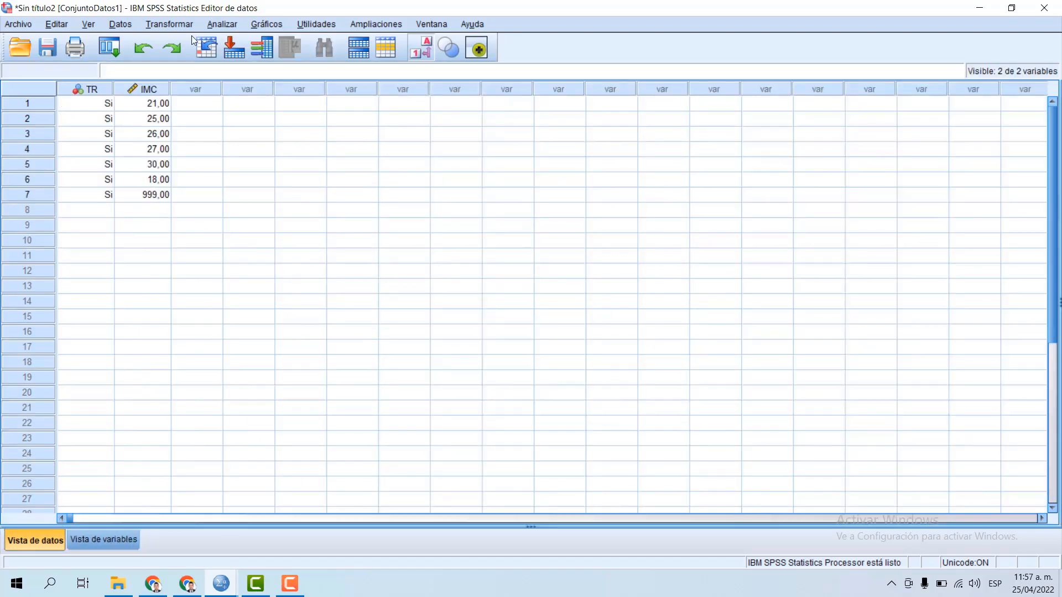
{"action": "left_click", "coordinate": [222, 24]}
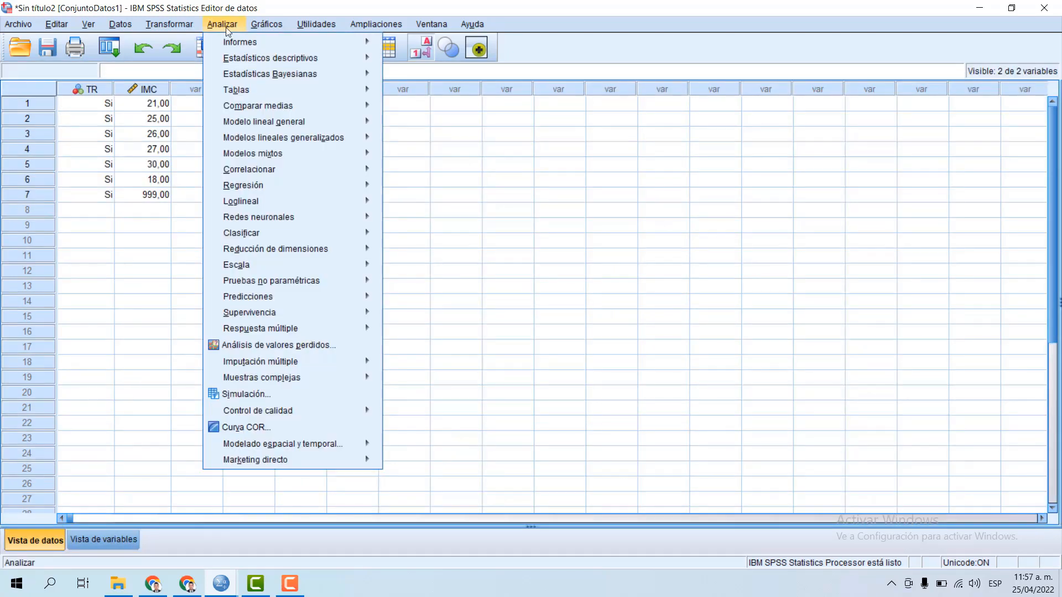
{"action": "mouse_move", "coordinate": [300, 55]}
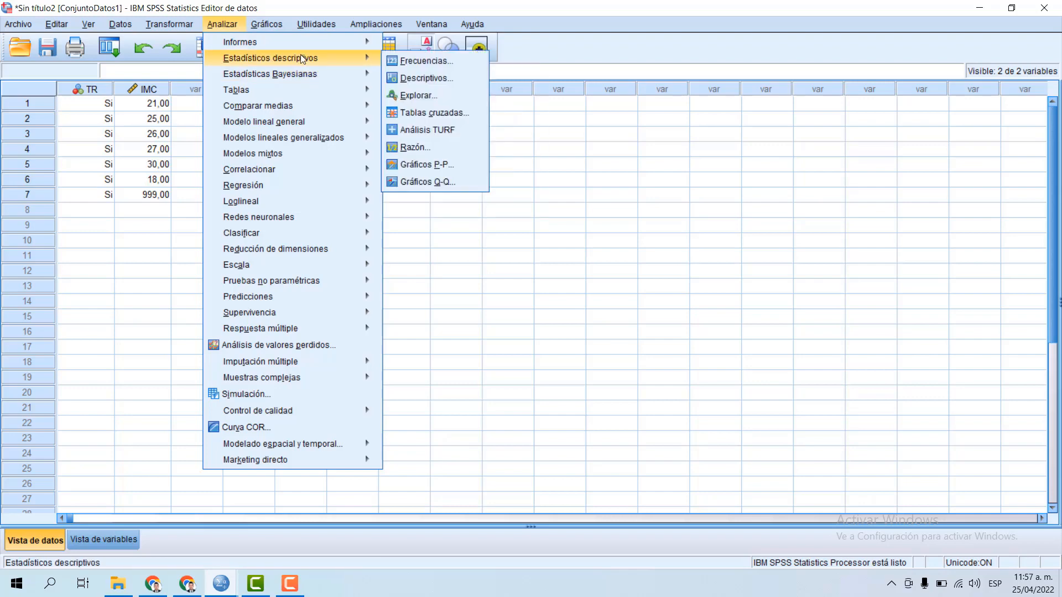
{"action": "left_click", "coordinate": [426, 82]}
{"action": "left_click", "coordinate": [361, 194]}
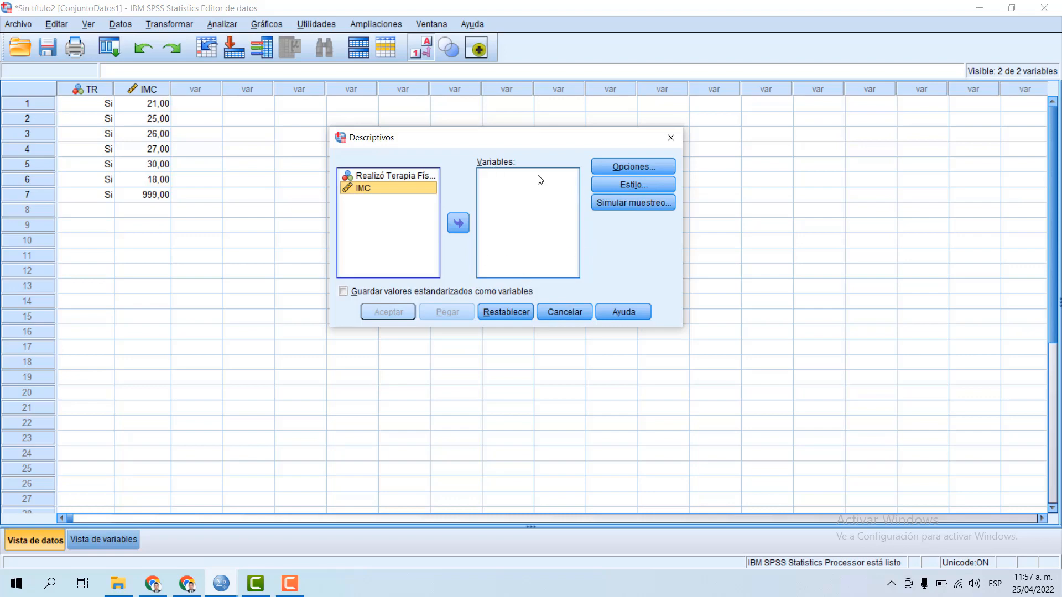
{"action": "left_click", "coordinate": [464, 232]}
{"action": "left_click", "coordinate": [408, 312]}
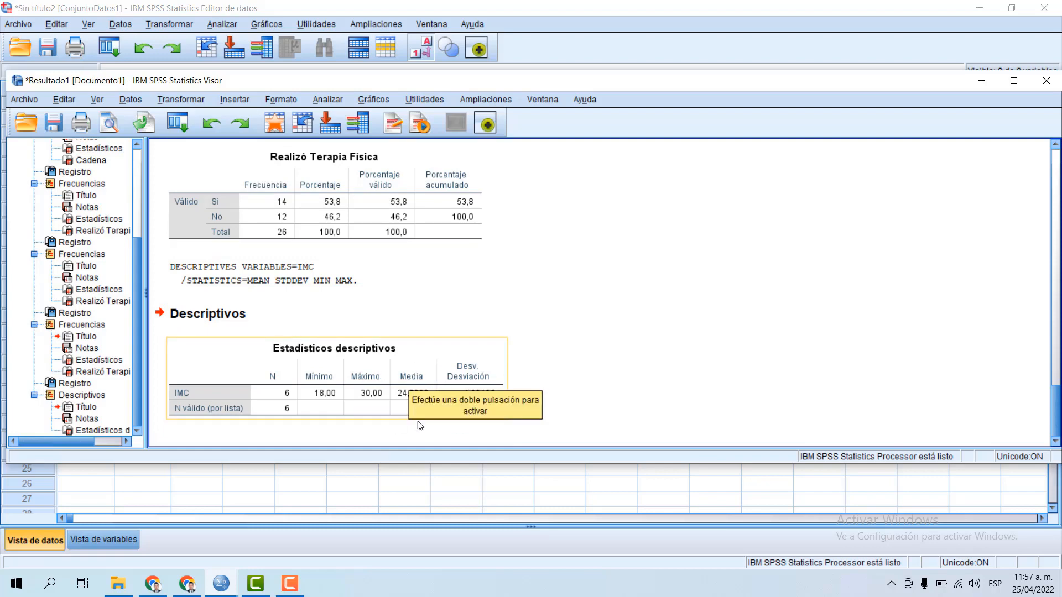
{"action": "left_click", "coordinate": [1014, 80]}
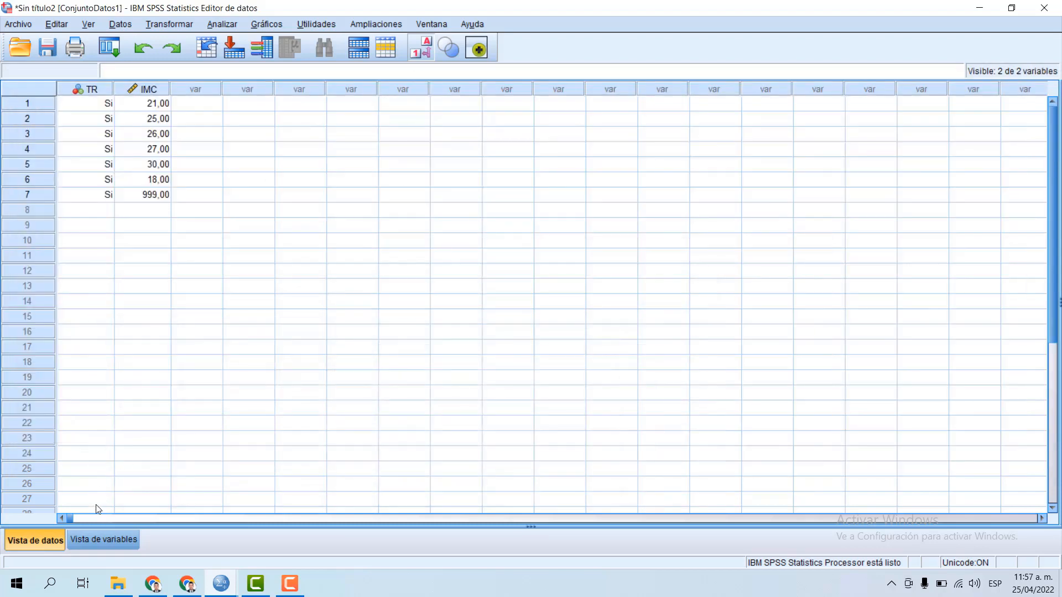
{"action": "left_click", "coordinate": [85, 543]}
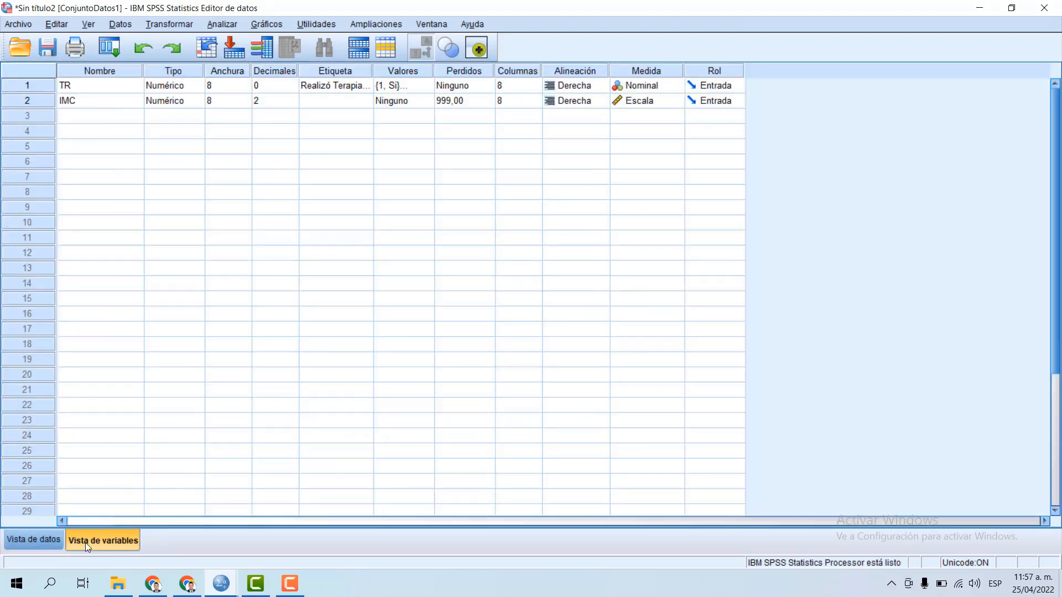
Add the value label NA for the value 999 of the IMC variable
{"action": "left_click", "coordinate": [41, 537]}
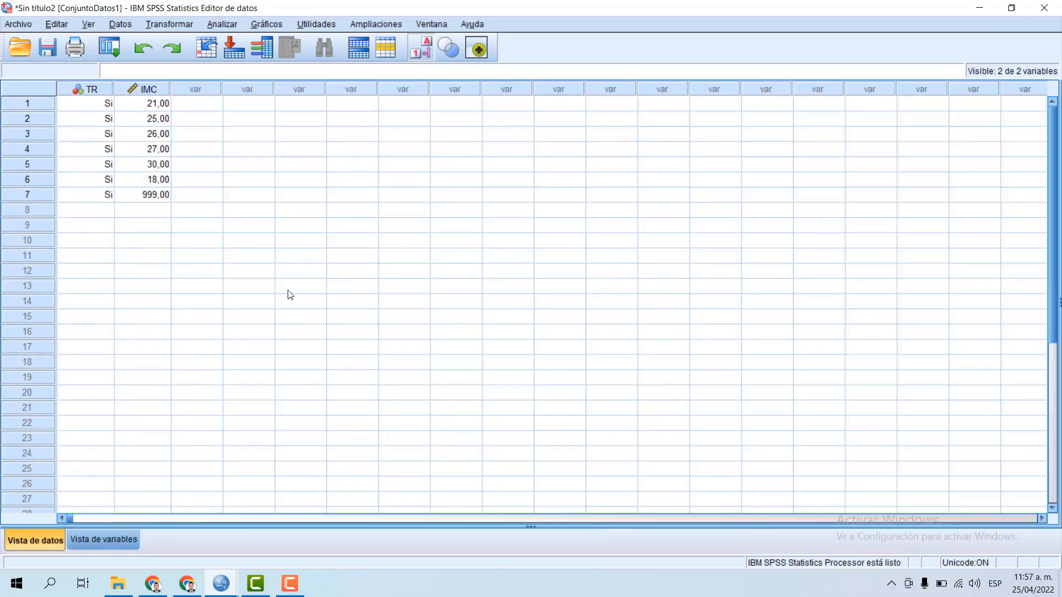
{"action": "left_click", "coordinate": [121, 534]}
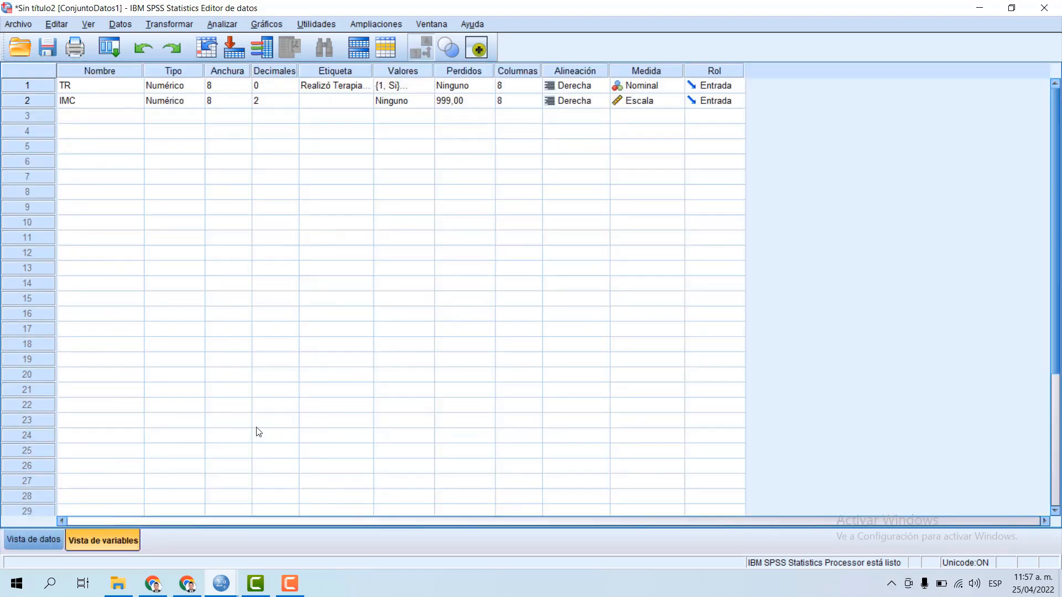
{"action": "left_click", "coordinate": [421, 104]}
{"action": "left_click", "coordinate": [429, 102]}
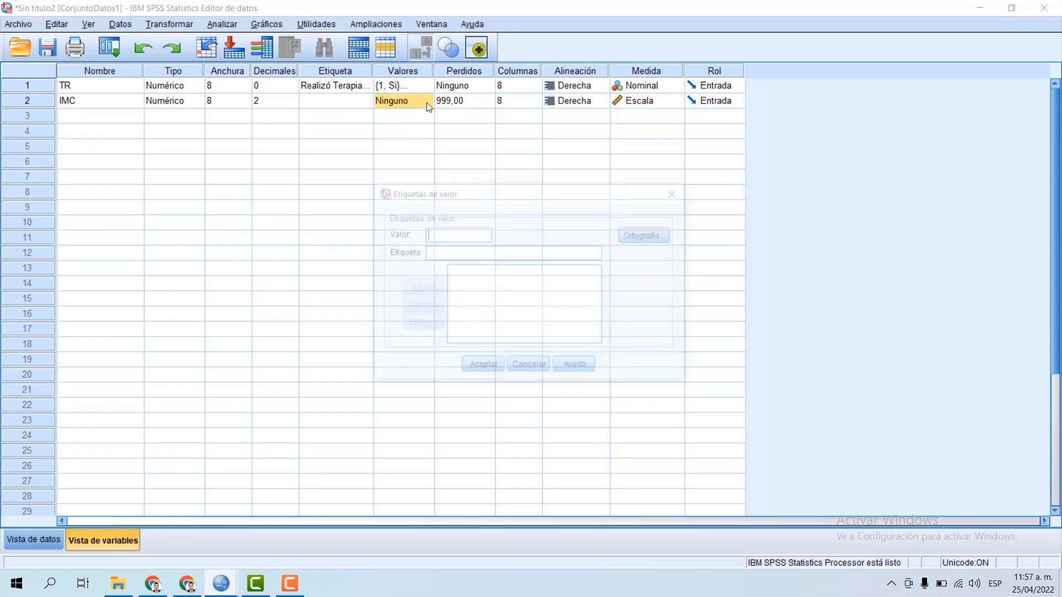
{"action": "type", "text": "999"}
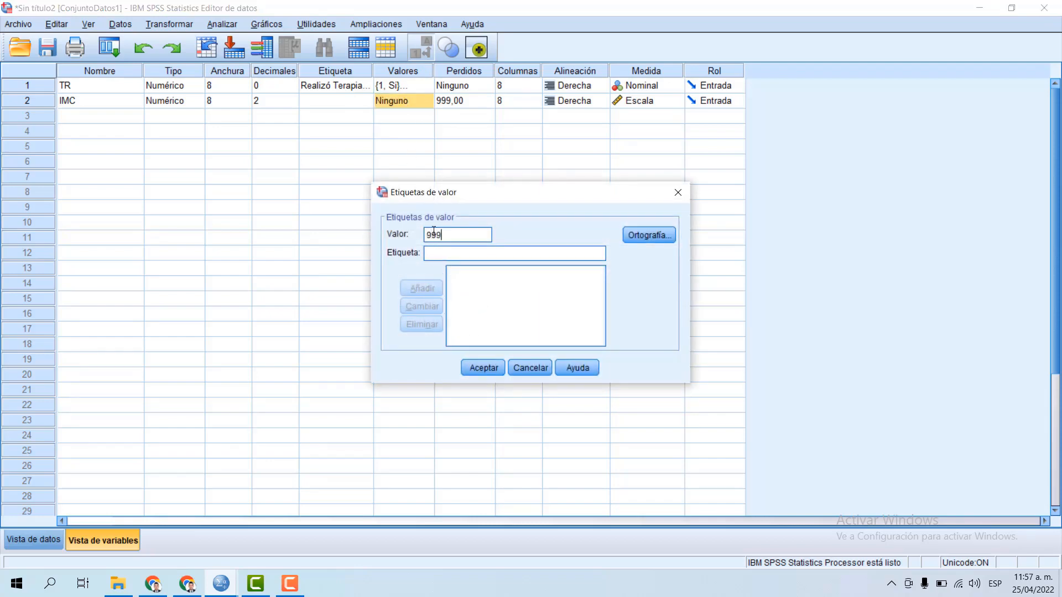
{"action": "key", "text": "Tab"}
{"action": "type", "text": "NA"}
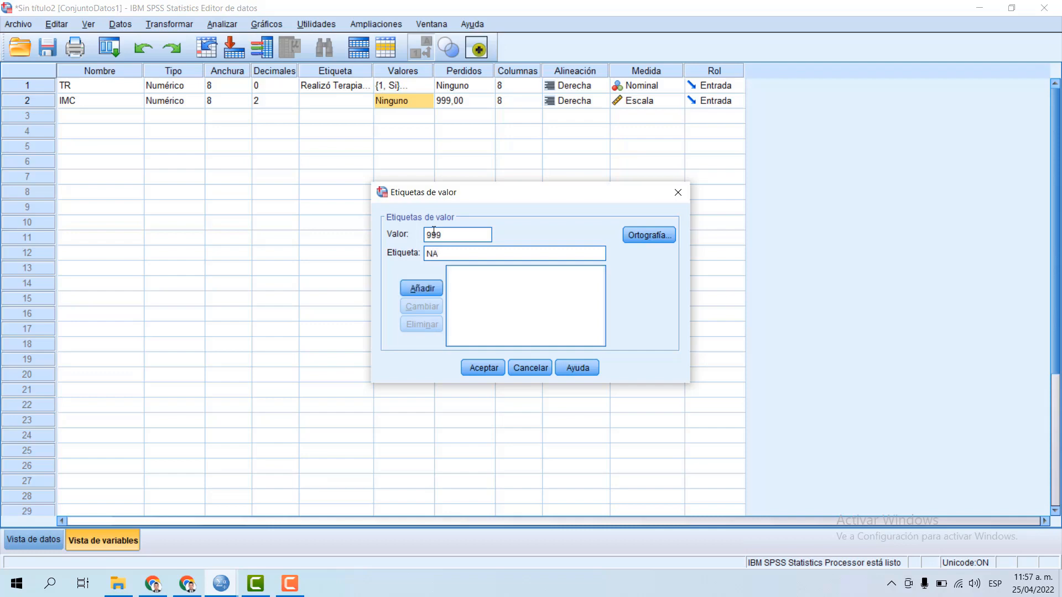
{"action": "left_click", "coordinate": [422, 288]}
{"action": "left_click", "coordinate": [483, 367]}
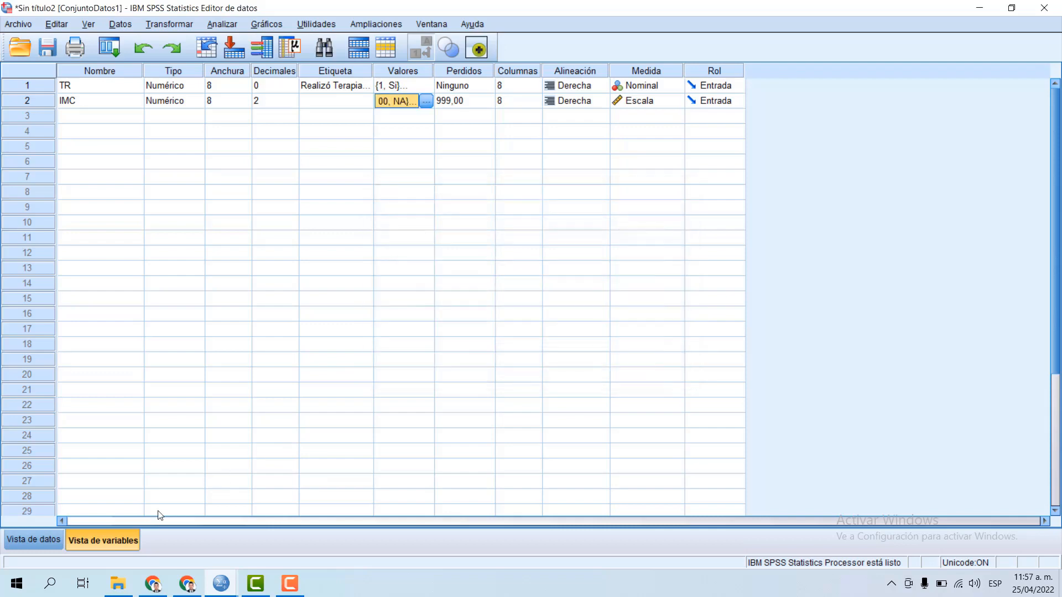
Return to the data and run the Descriptives analysis on IMC, then minimize the results window
{"action": "left_click", "coordinate": [49, 544]}
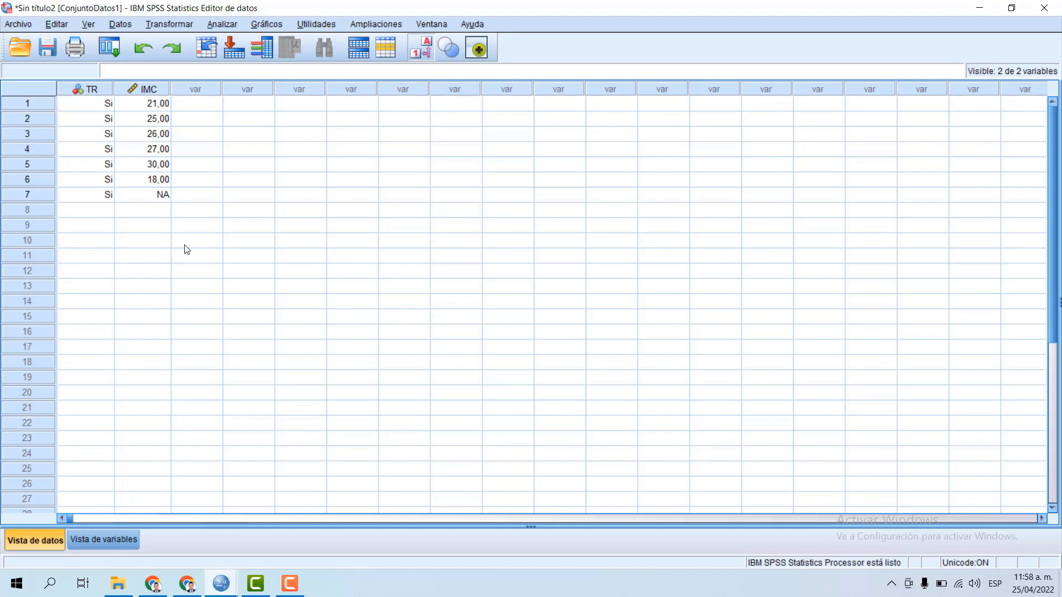
{"action": "left_click", "coordinate": [215, 26]}
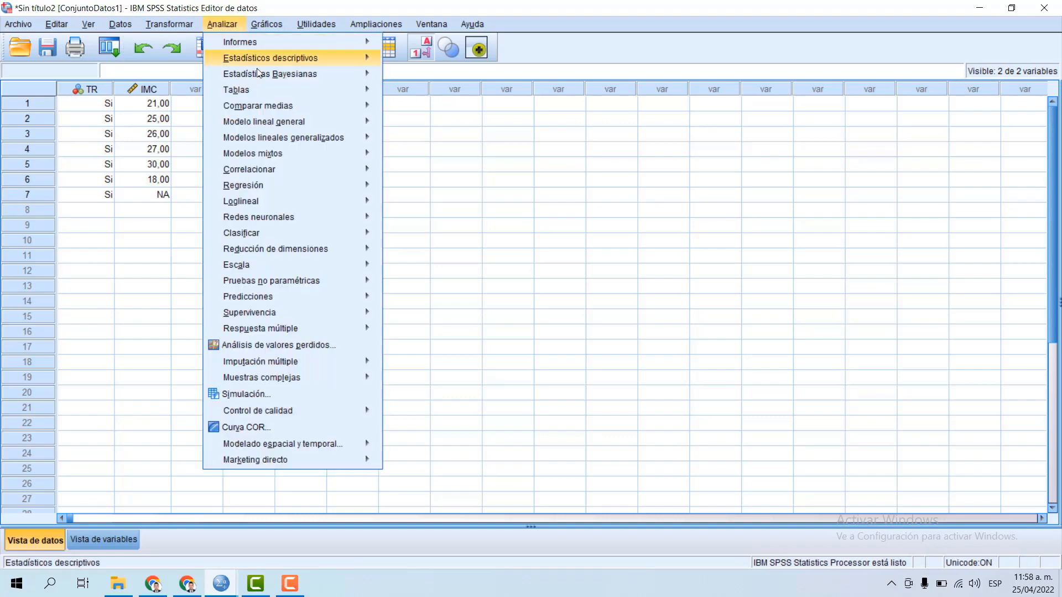
{"action": "mouse_move", "coordinate": [353, 58]}
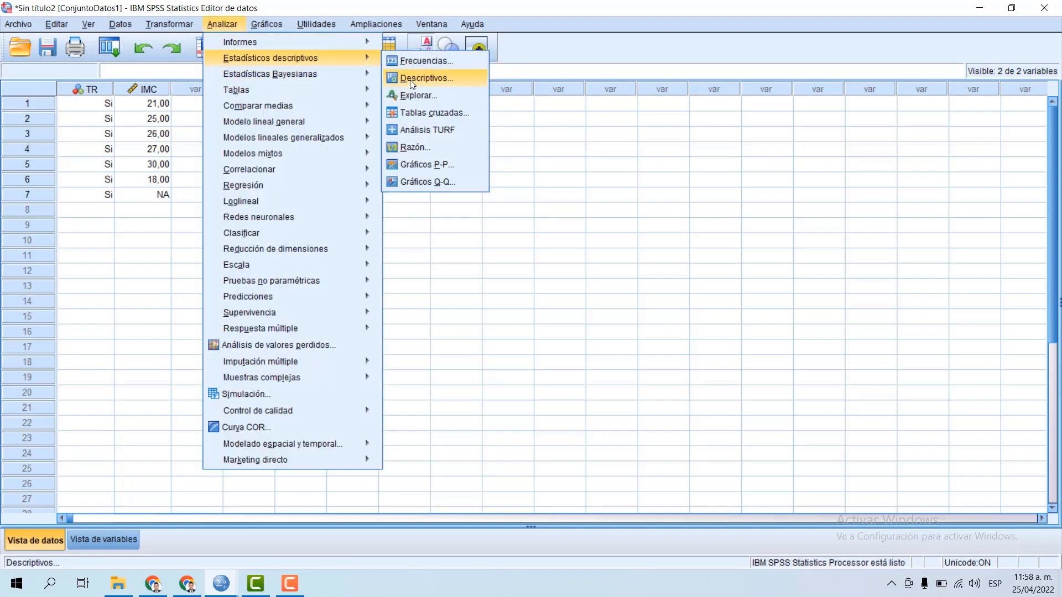
{"action": "left_click", "coordinate": [409, 79]}
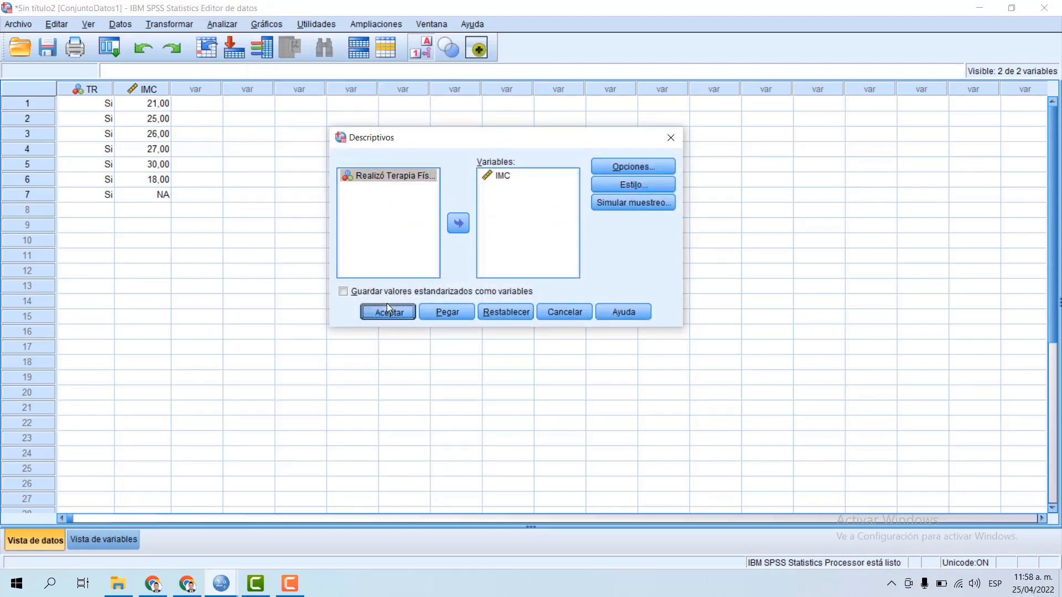
{"action": "left_click", "coordinate": [388, 309]}
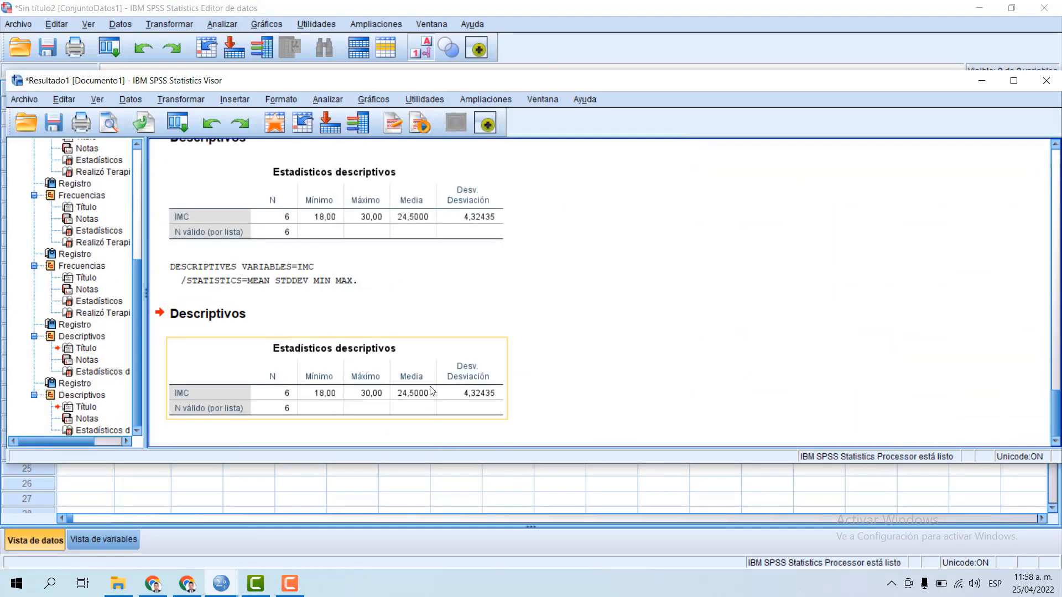
{"action": "left_click", "coordinate": [981, 82]}
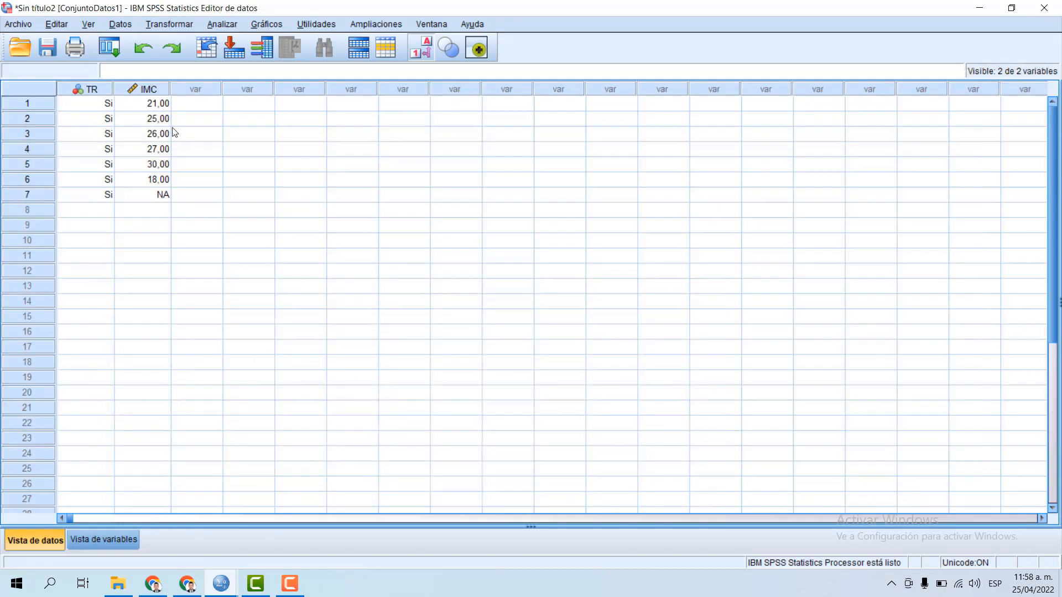
Replace the IMC variable's discrete missing value with a missing-value range from 60 to 100
{"action": "double_click", "coordinate": [151, 91]}
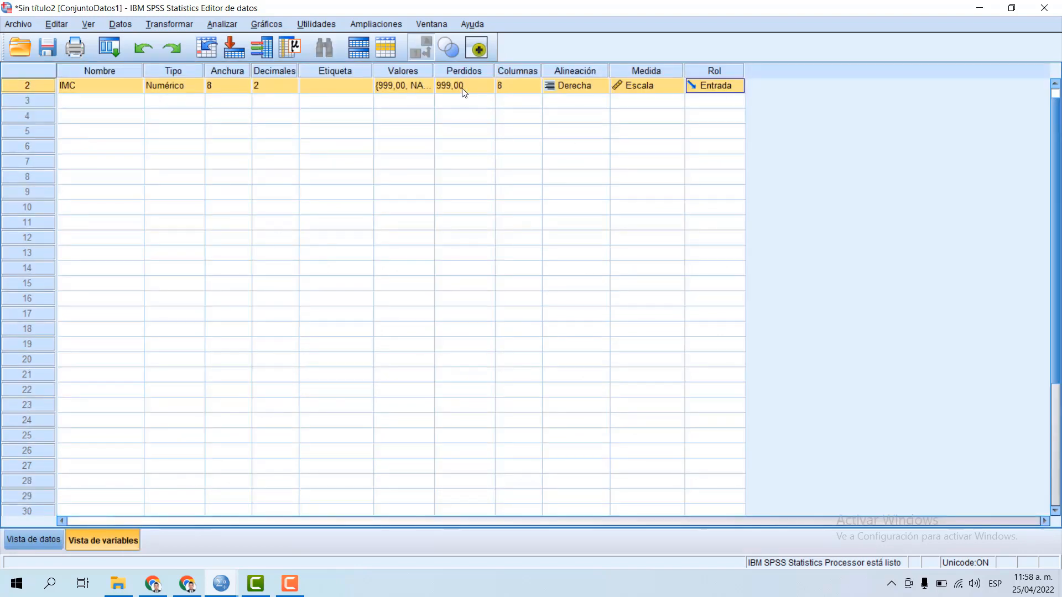
{"action": "double_click", "coordinate": [490, 86]}
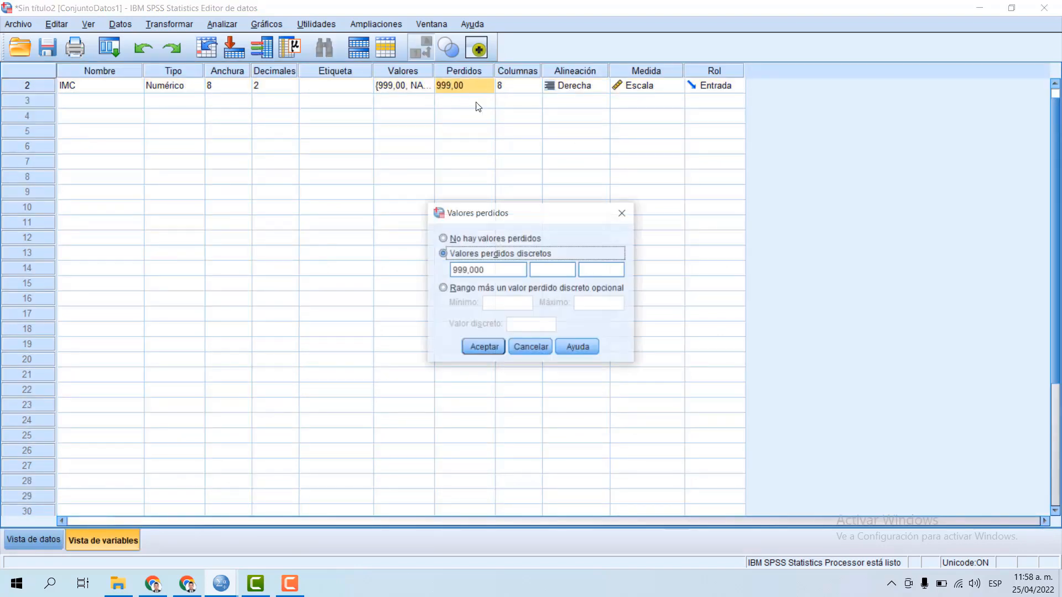
{"action": "left_click", "coordinate": [458, 289]}
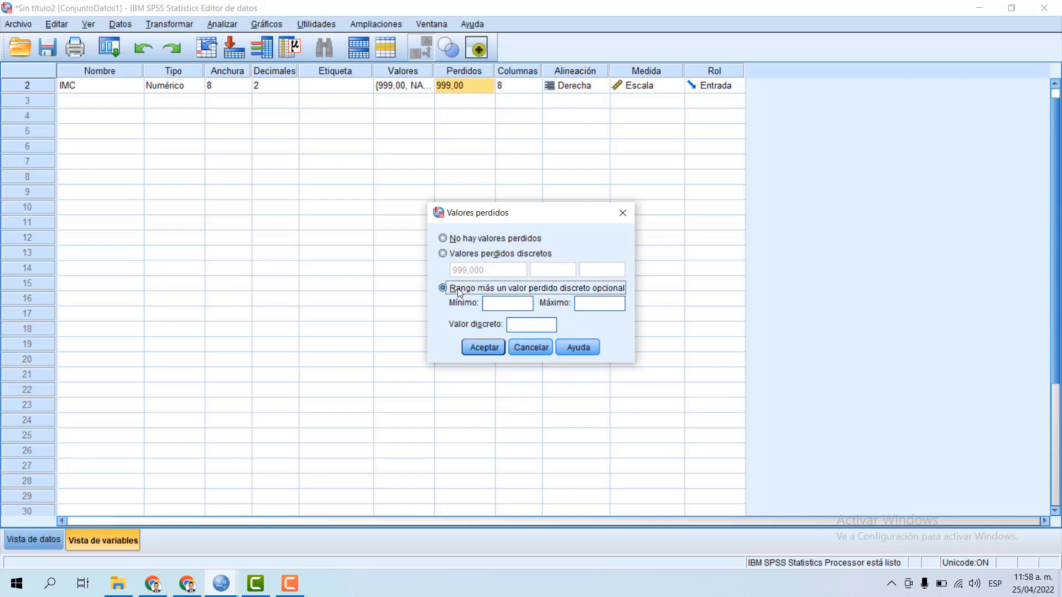
{"action": "left_click", "coordinate": [498, 303]}
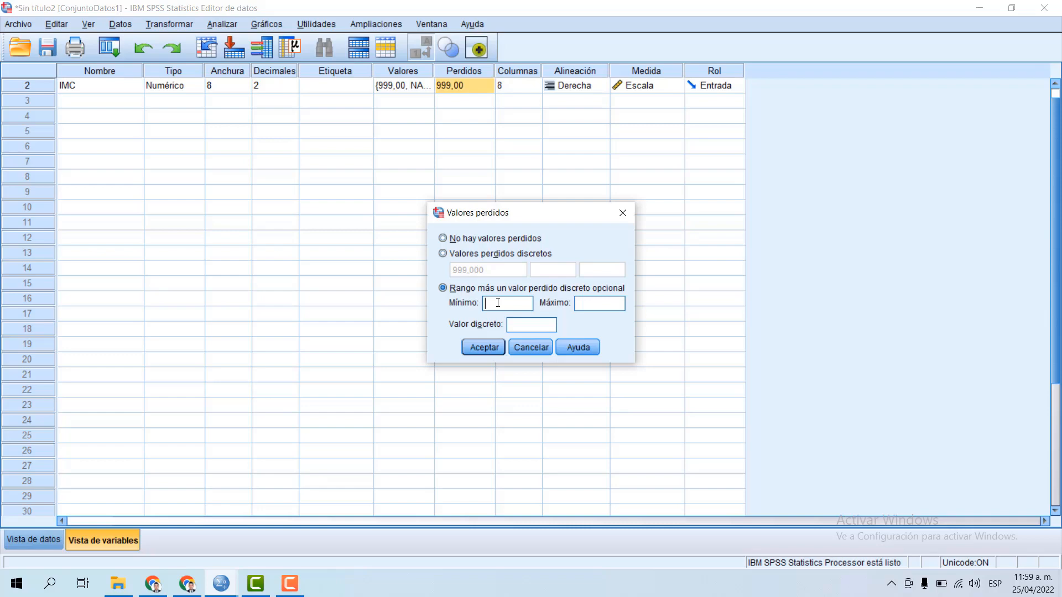
{"action": "type", "text": "60"}
{"action": "left_click", "coordinate": [613, 307]}
{"action": "type", "text": "100"}
{"action": "left_click", "coordinate": [482, 350]}
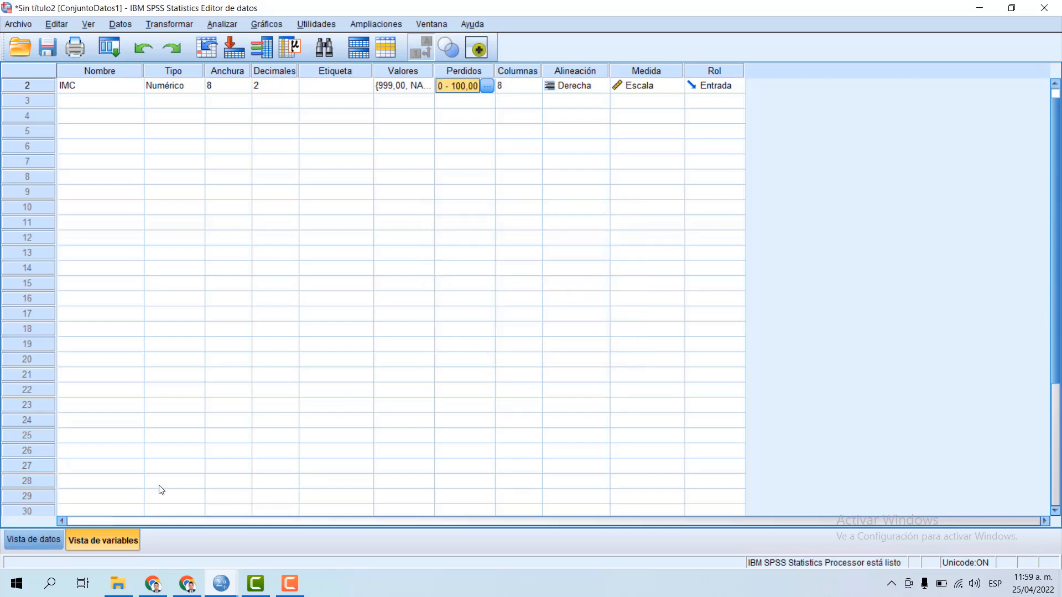
Change the IMC value of case 7 to 75 in the data
{"action": "left_click", "coordinate": [52, 539]}
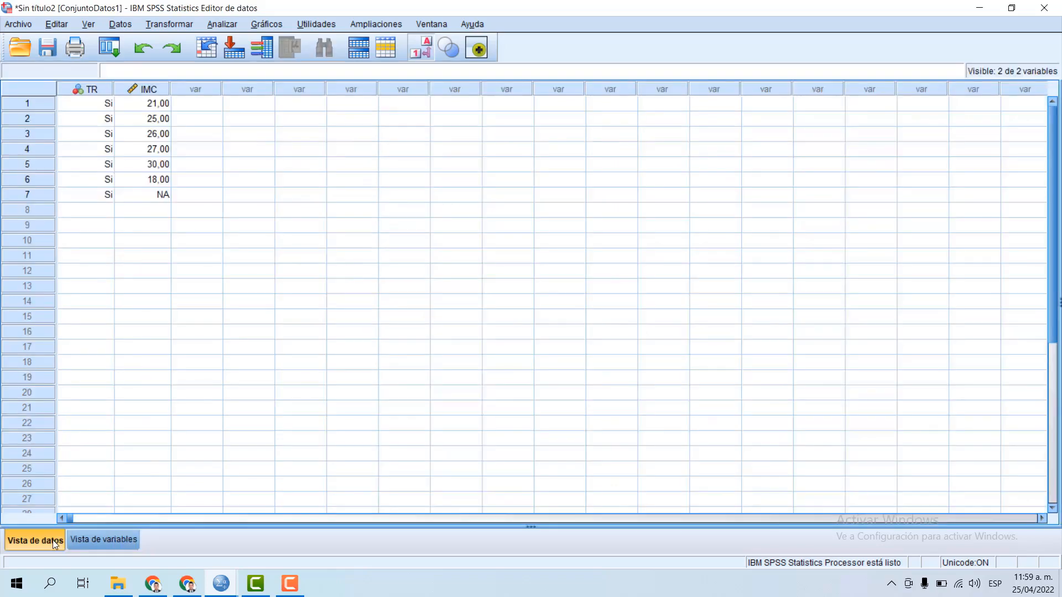
{"action": "left_click", "coordinate": [159, 194]}
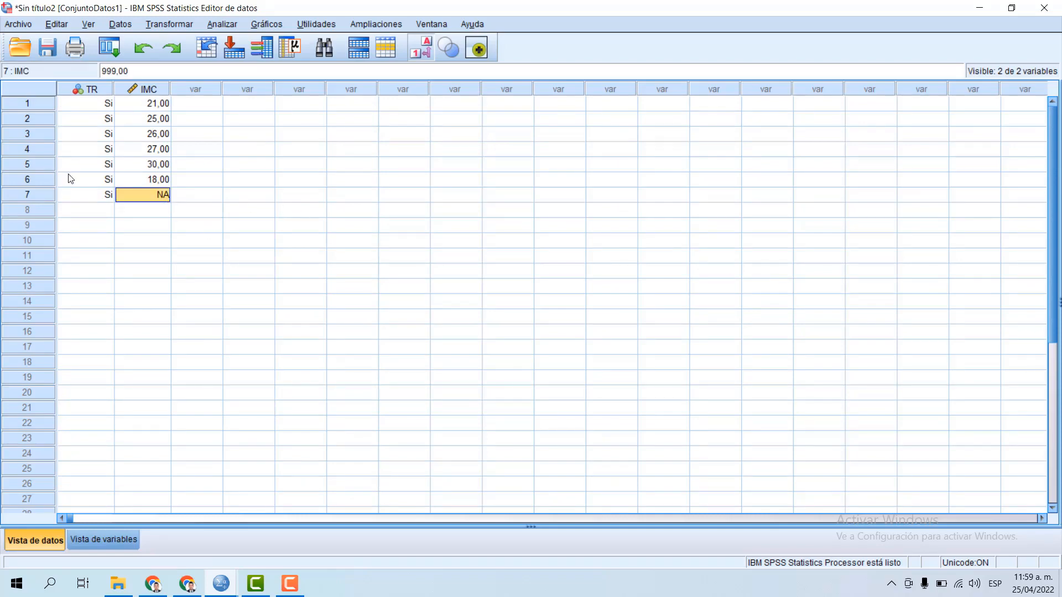
{"action": "type", "text": "75"}
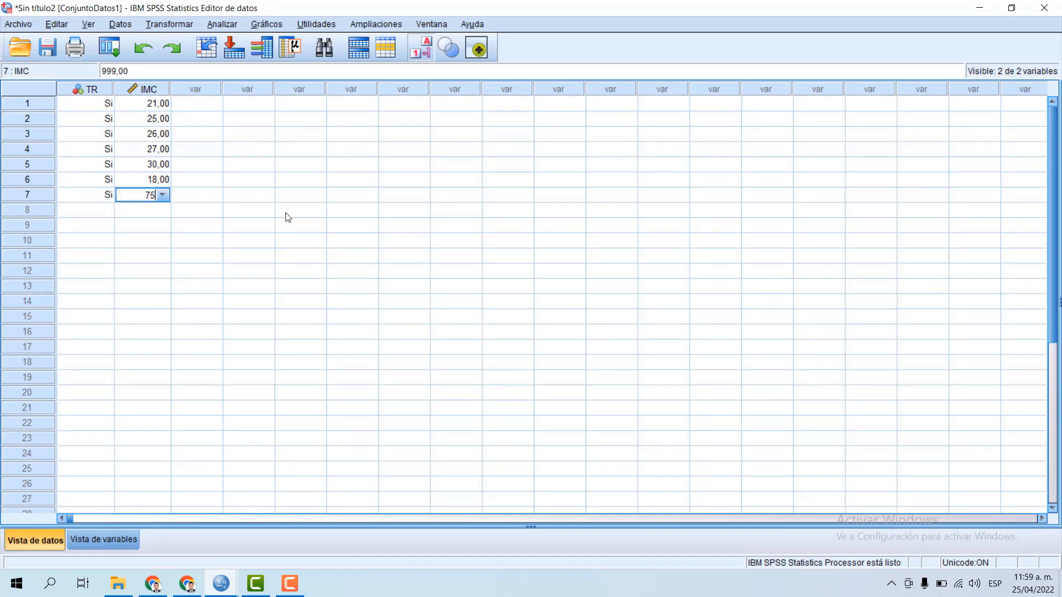
{"action": "left_click", "coordinate": [288, 211]}
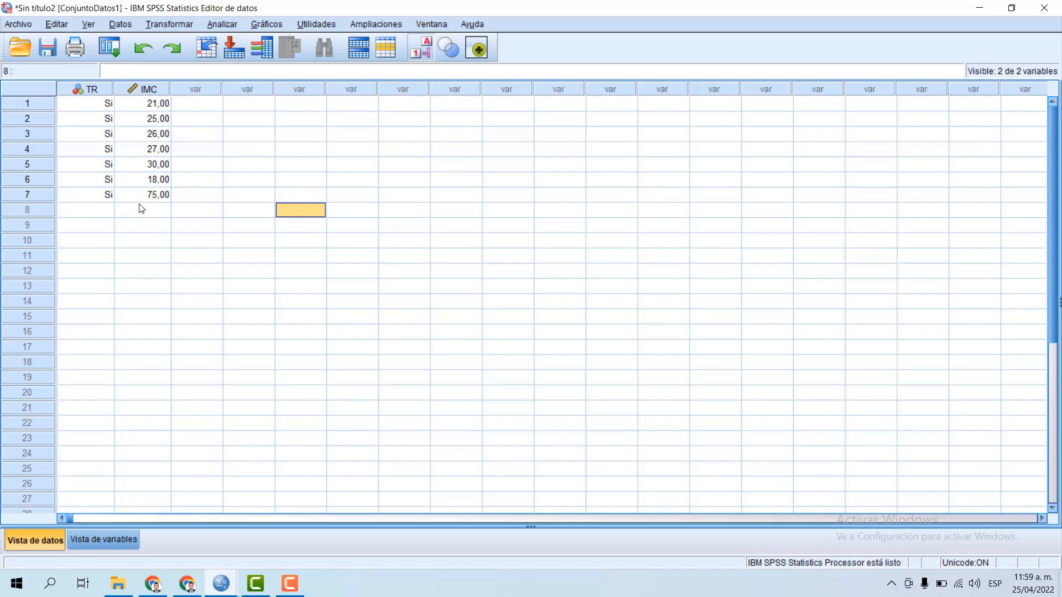
{"action": "left_click", "coordinate": [154, 199]}
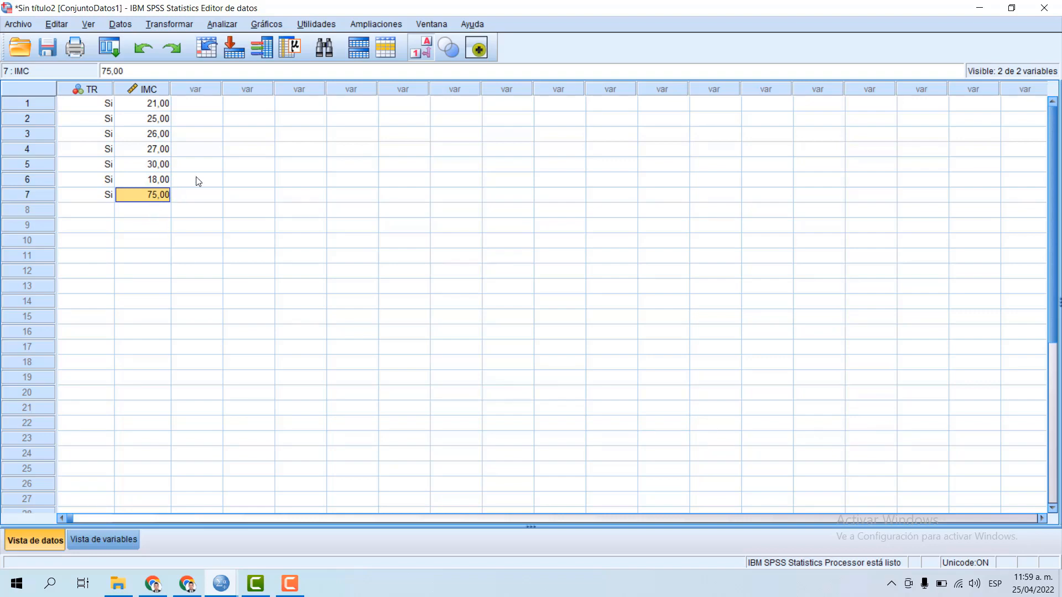
Recall the recent Descriptives dialog and run it again on the IMC variable
{"action": "left_click", "coordinate": [109, 48]}
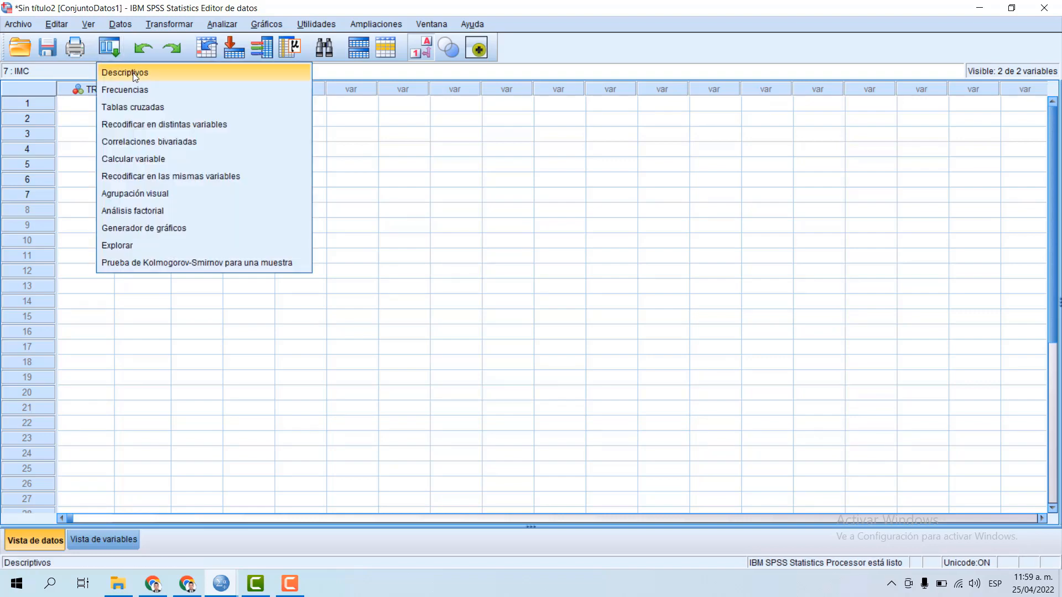
{"action": "left_click", "coordinate": [489, 119]}
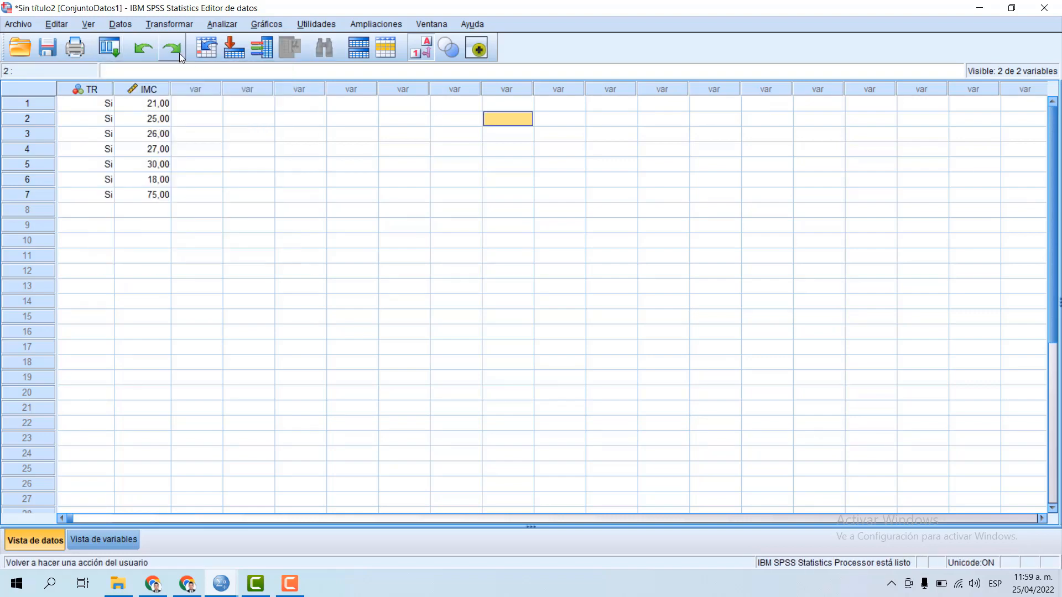
{"action": "left_click", "coordinate": [110, 49]}
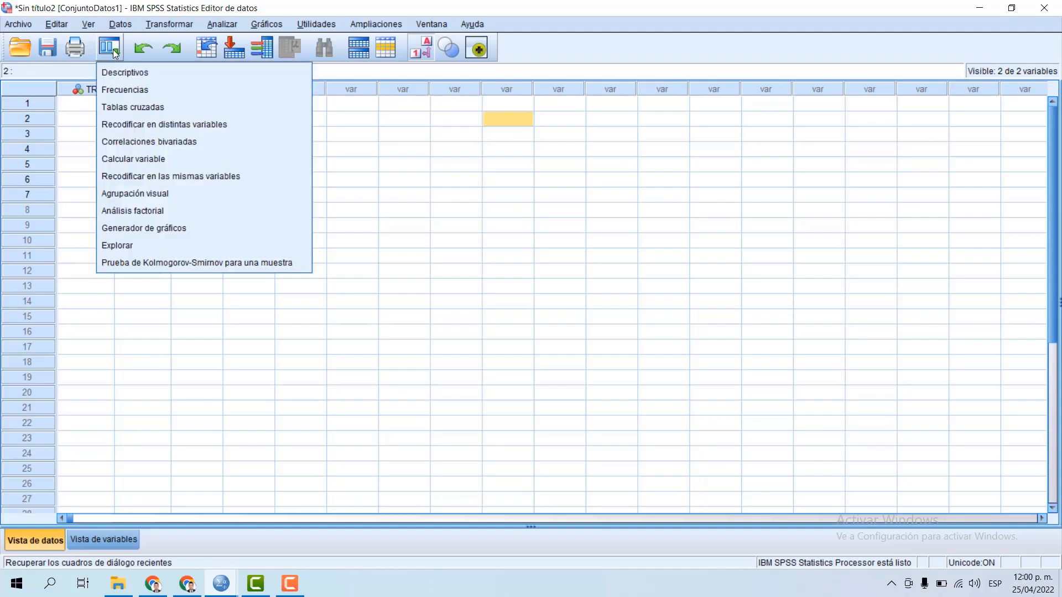
{"action": "left_click", "coordinate": [134, 71]}
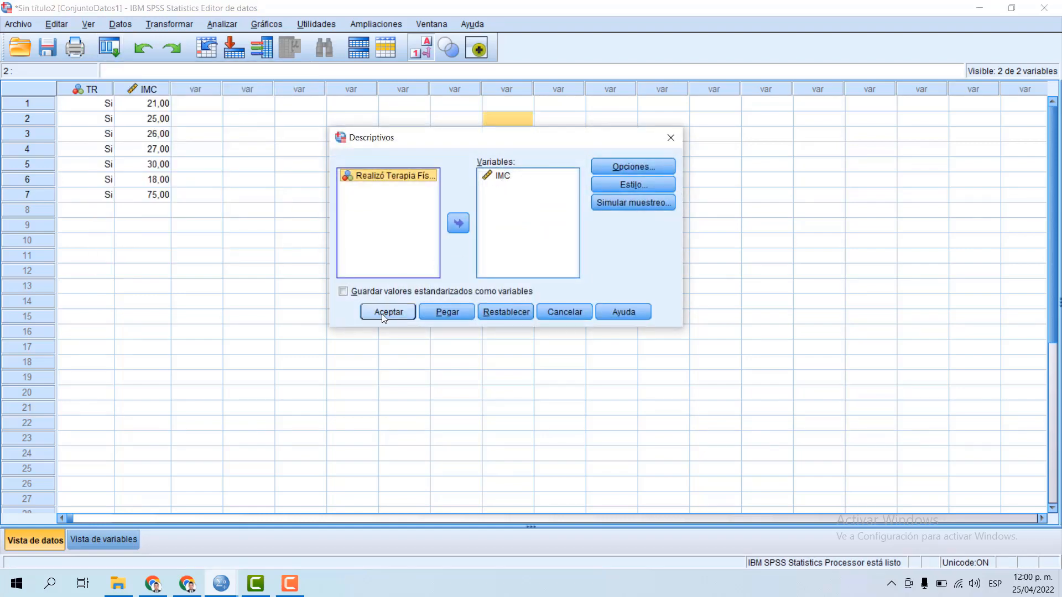
{"action": "left_click", "coordinate": [388, 312]}
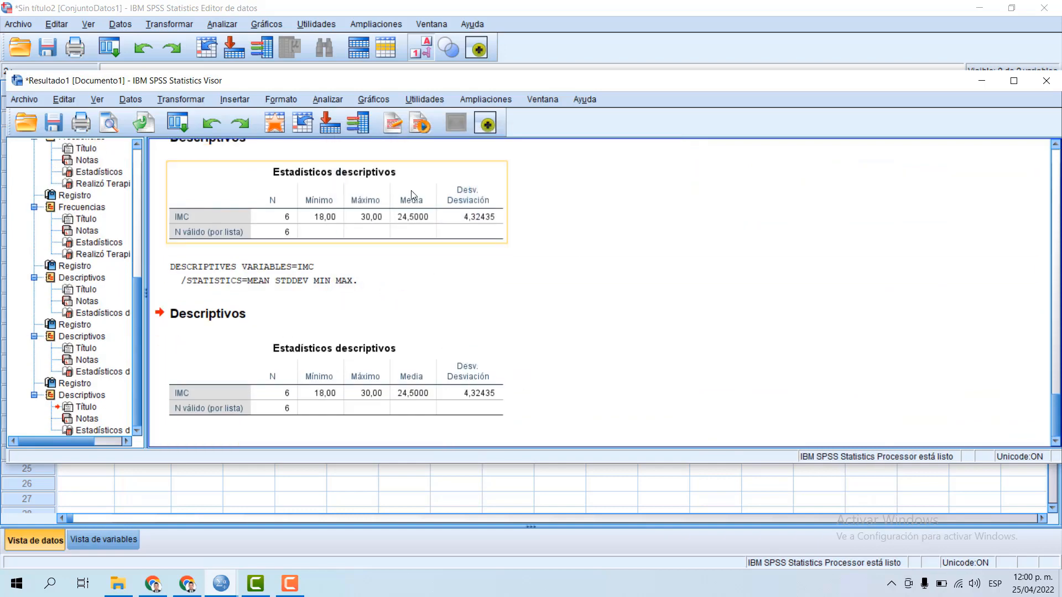